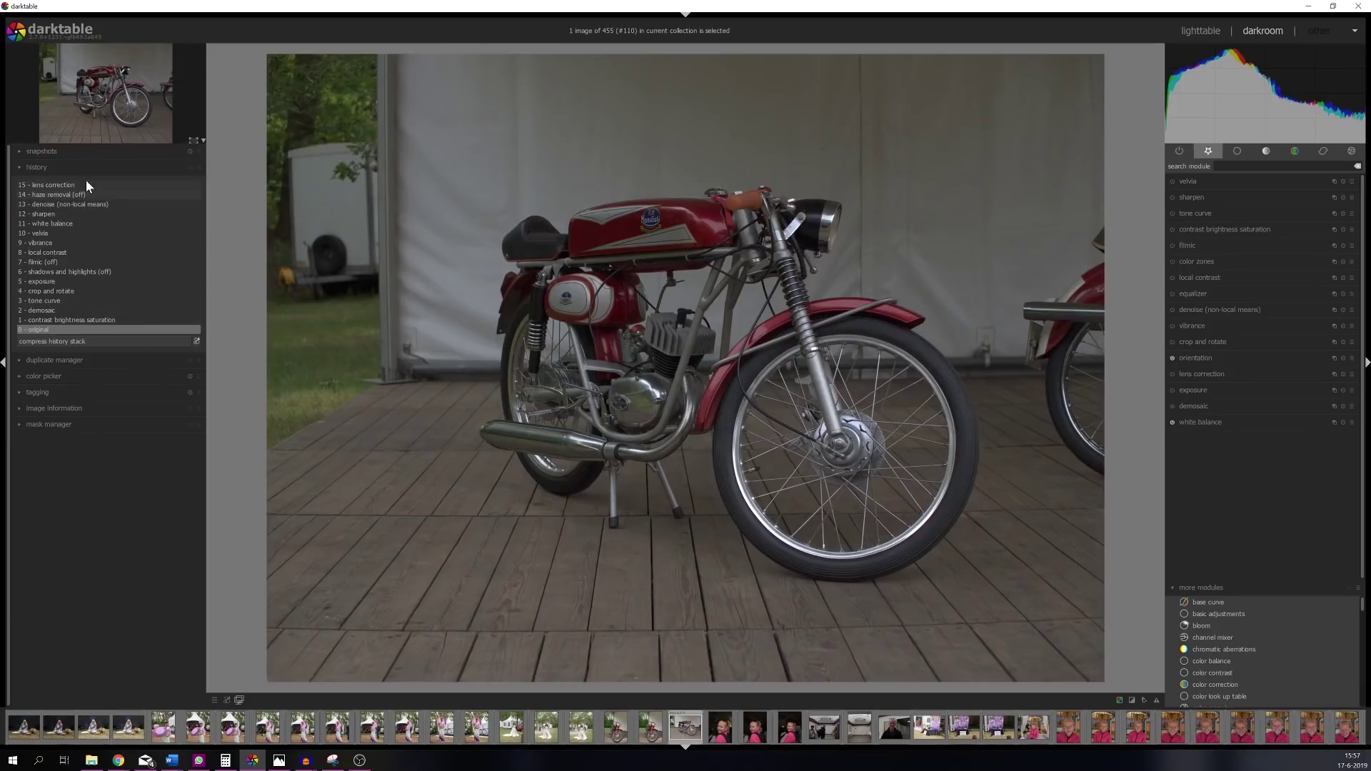
# - Select '0 - original' in the history and compress the stack to drop all later edits
pyautogui.click(55, 184)
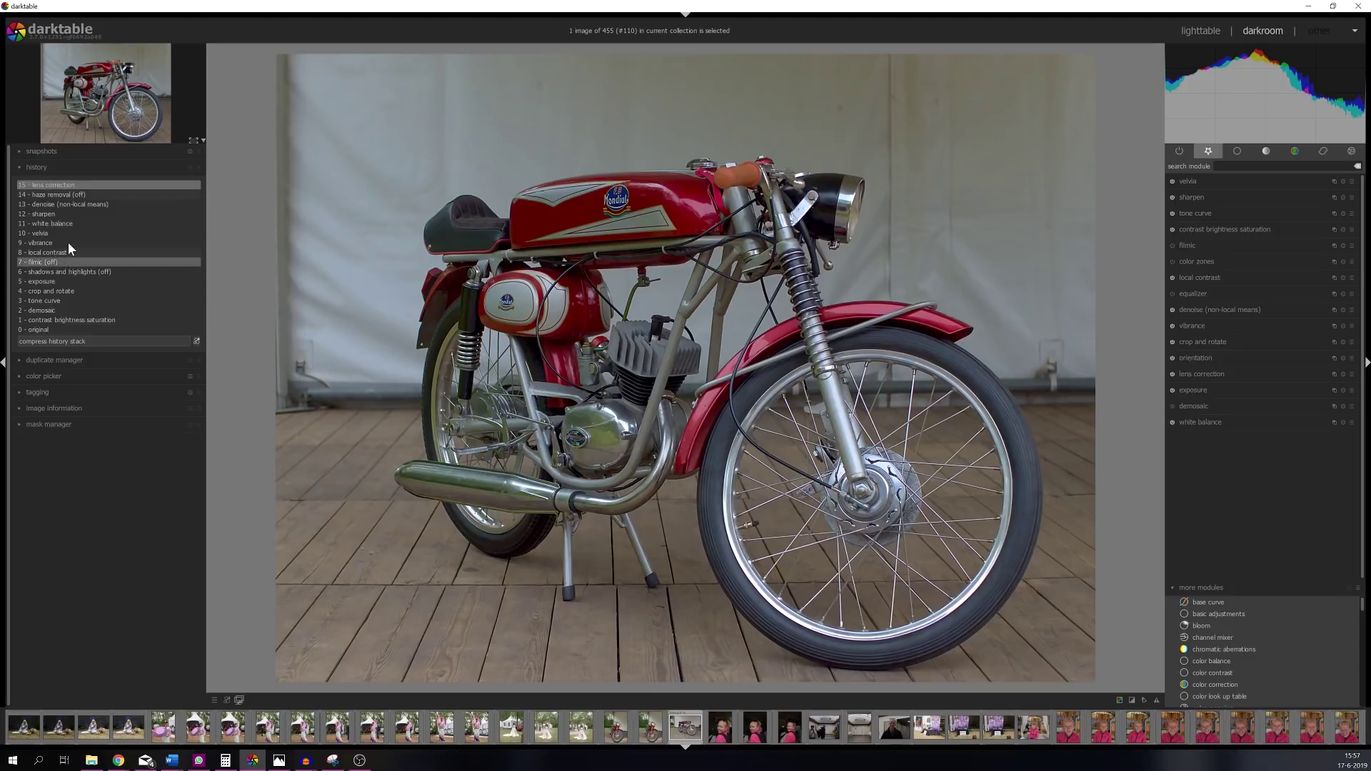
pyautogui.click(45, 331)
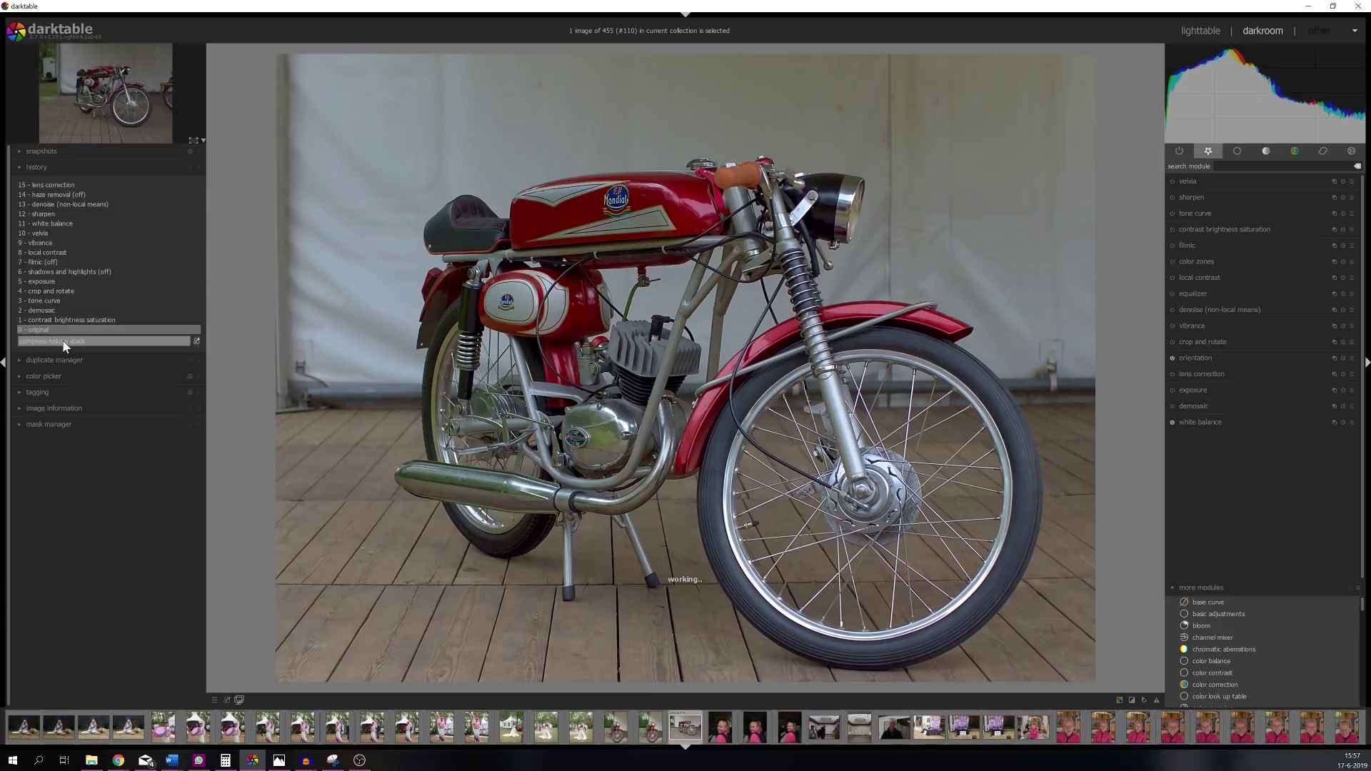
pyautogui.click(61, 342)
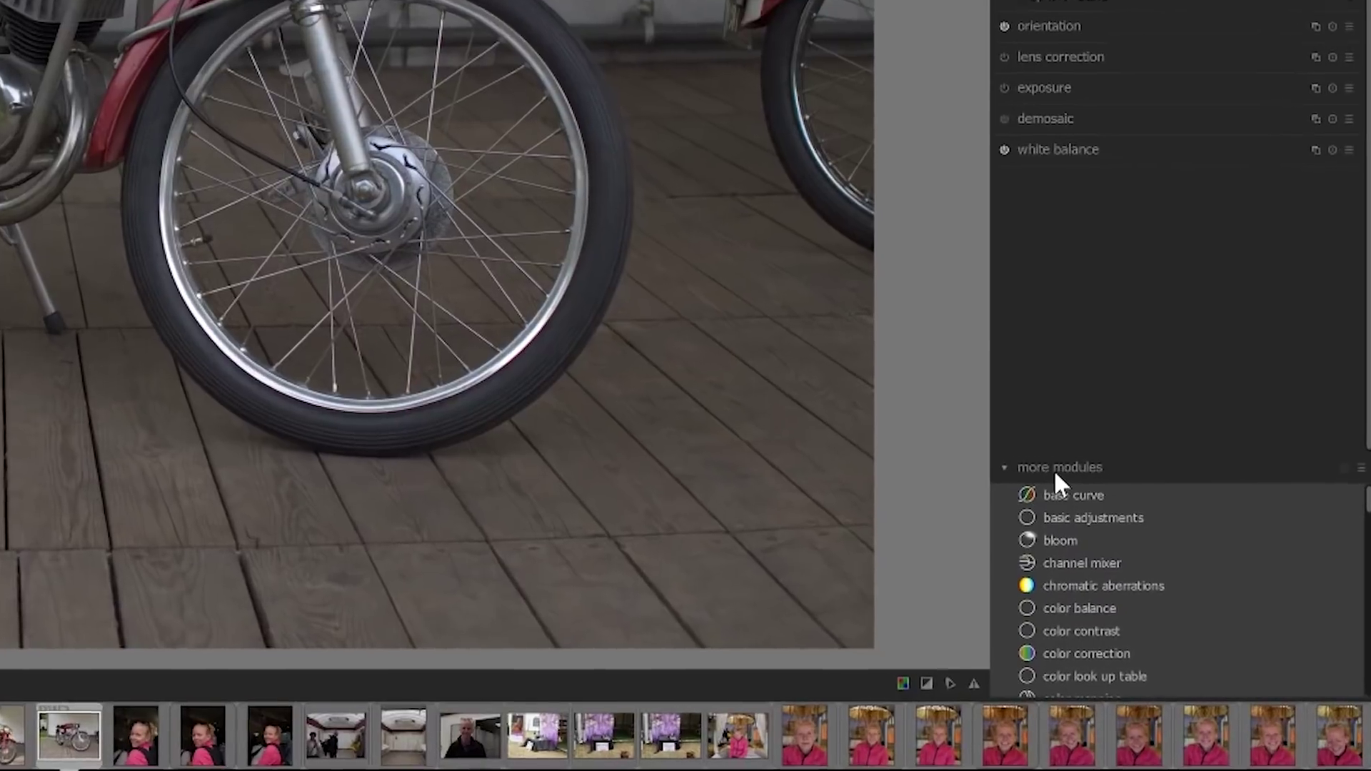
# - Apply a freehand crop around the red motorcycle, trimming the left trees and right bike
pyautogui.scroll(-5, 1146, 612)
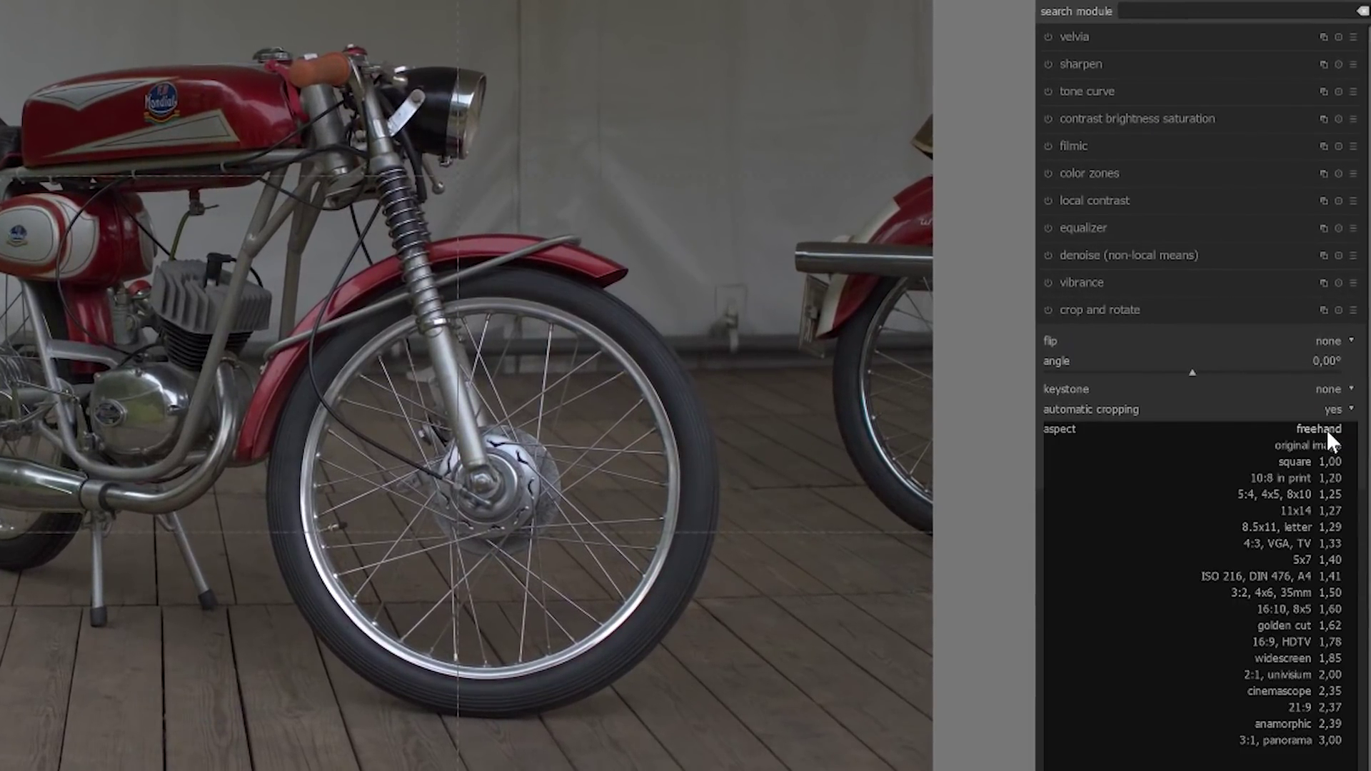
pyautogui.click(1327, 430)
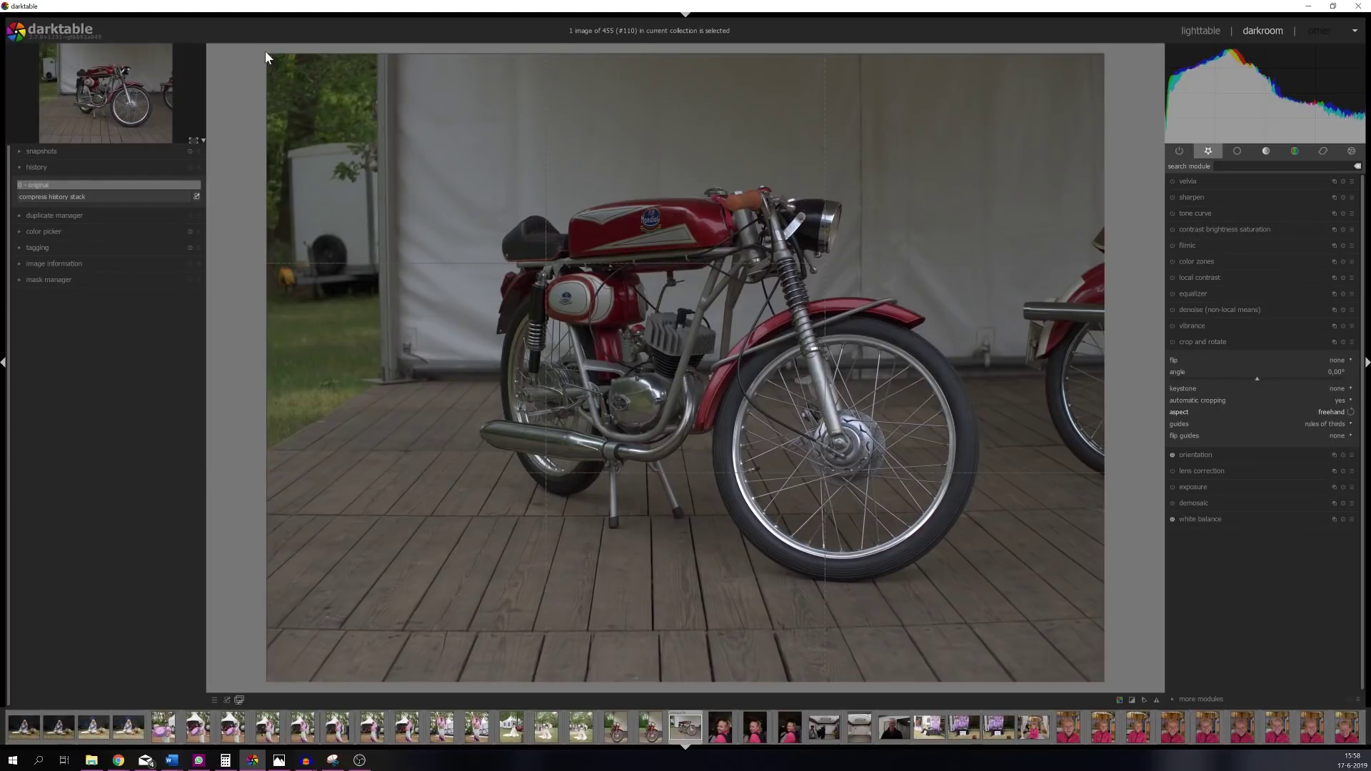
pyautogui.click(1341, 414)
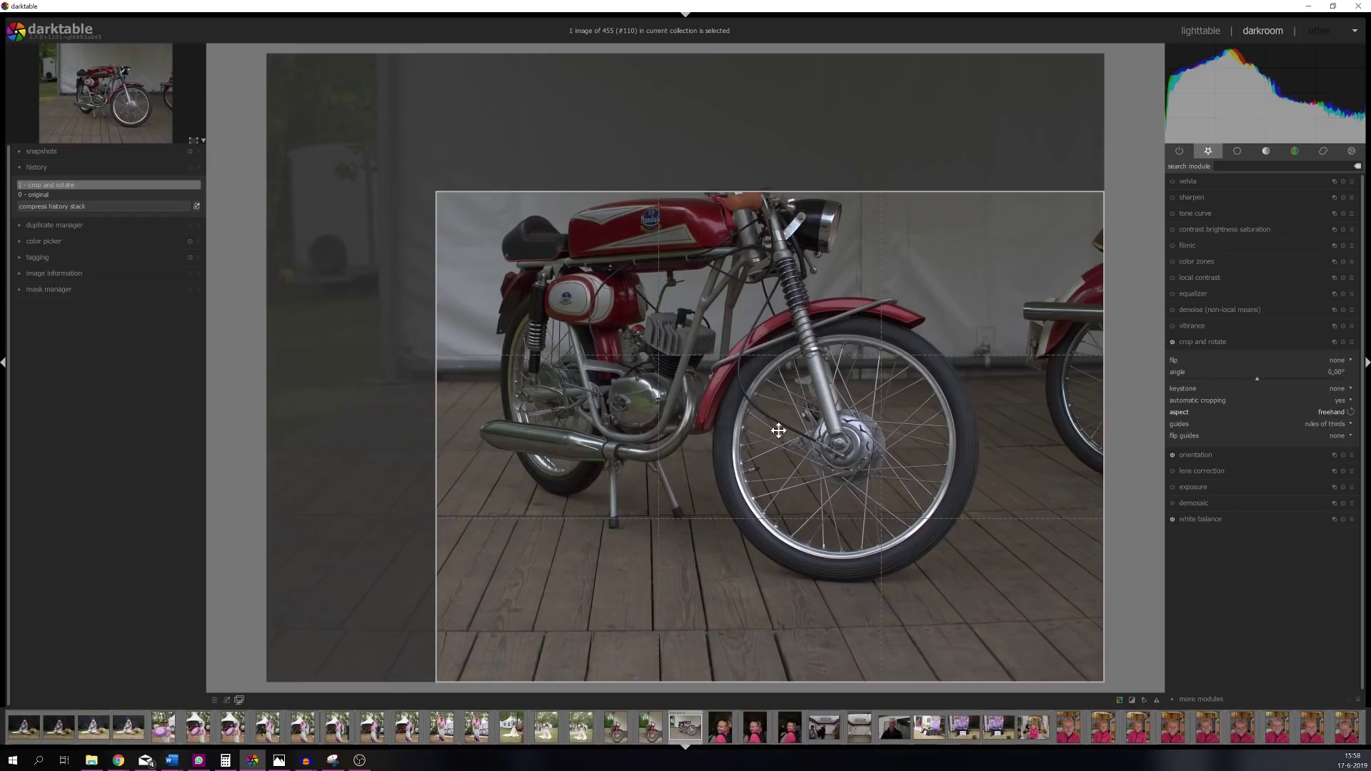
pyautogui.moveTo(731, 370); pyautogui.dragTo(695, 348)
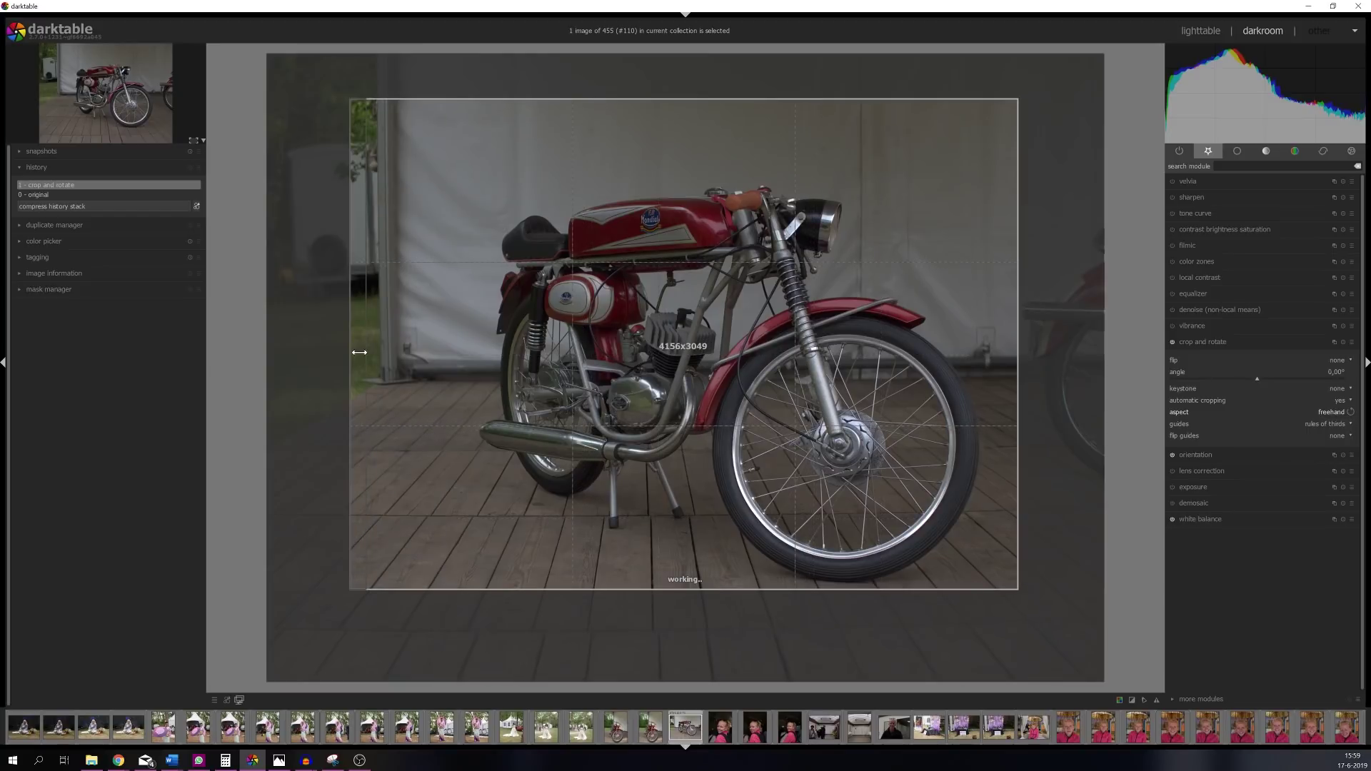
pyautogui.moveTo(366, 353); pyautogui.dragTo(476, 350)
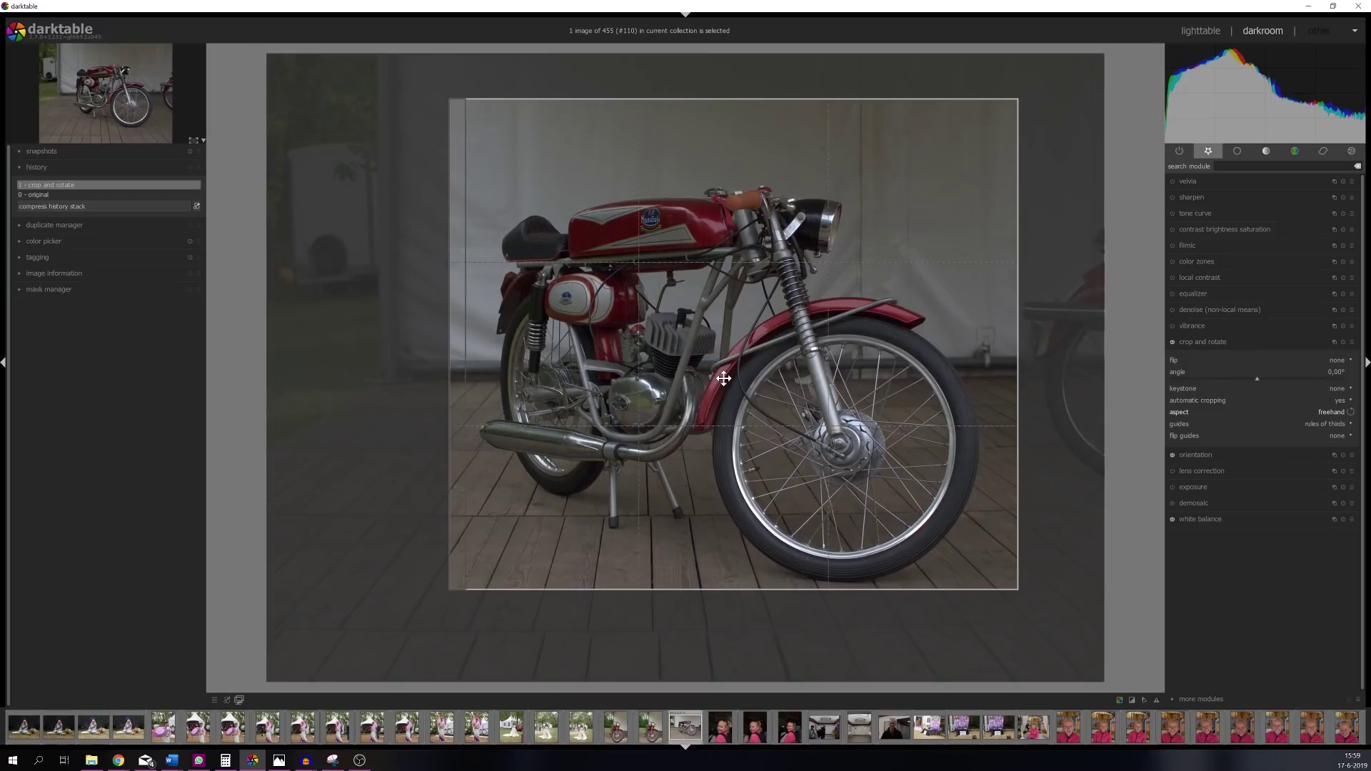
pyautogui.doubleClick(722, 378)
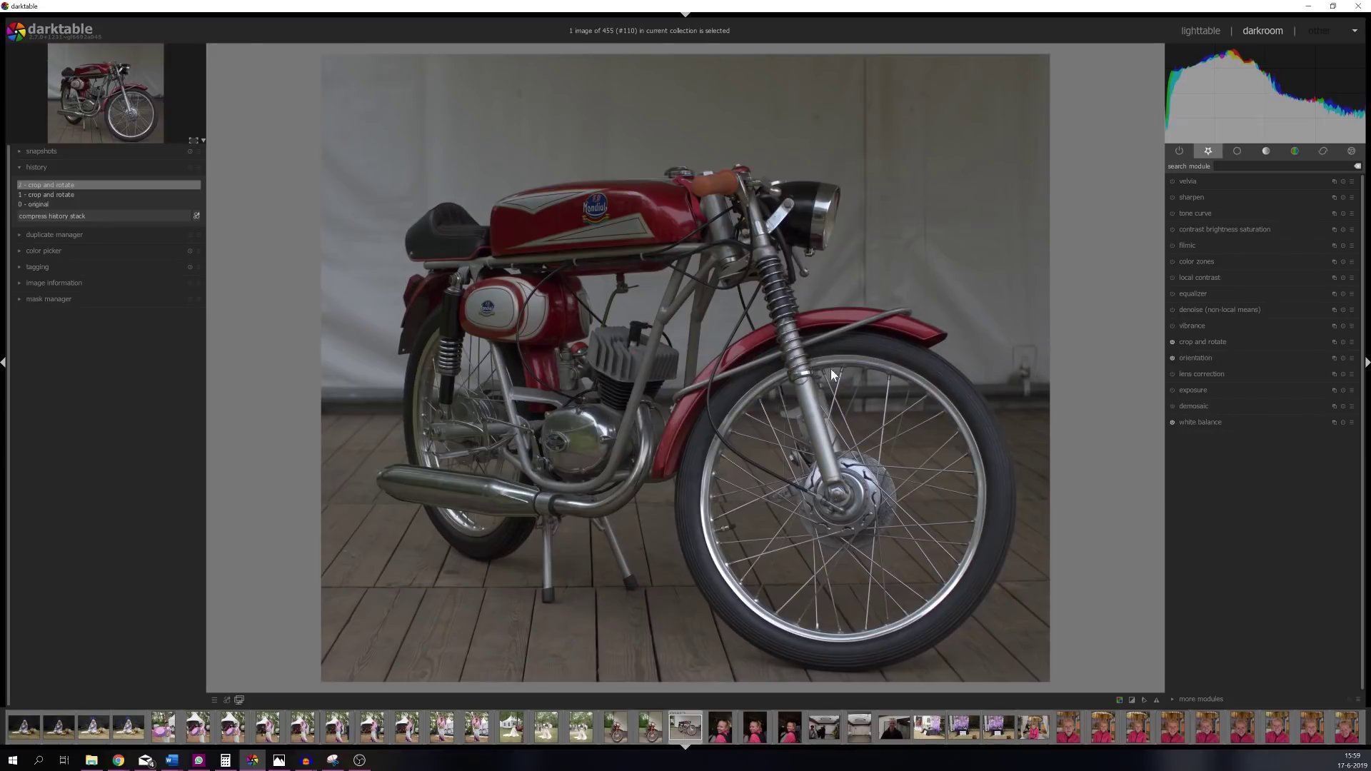
# - Set exposure to exactly 0.50 EV and nudge black level correction up slightly
pyautogui.click(1207, 391)
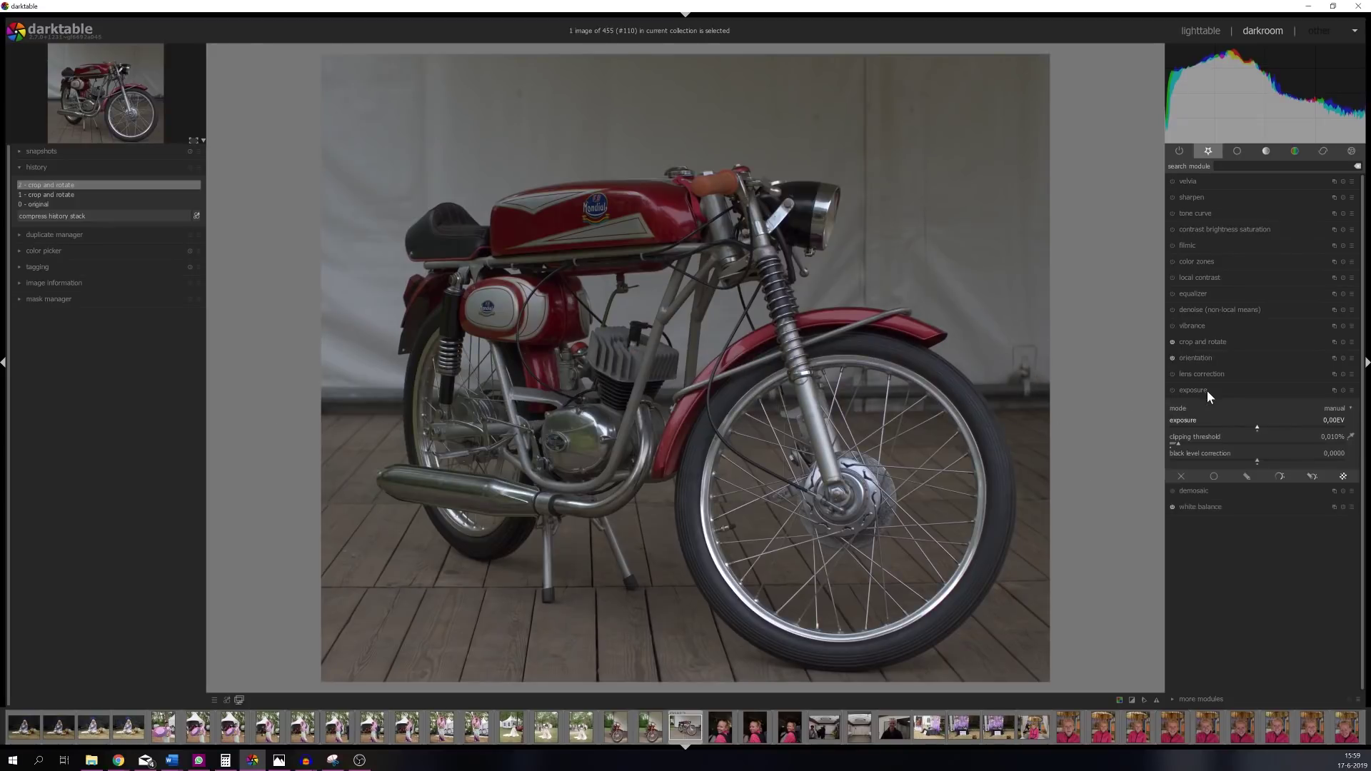
pyautogui.rightClick(1331, 422)
pyautogui.write('0.5')
pyautogui.press('Return')
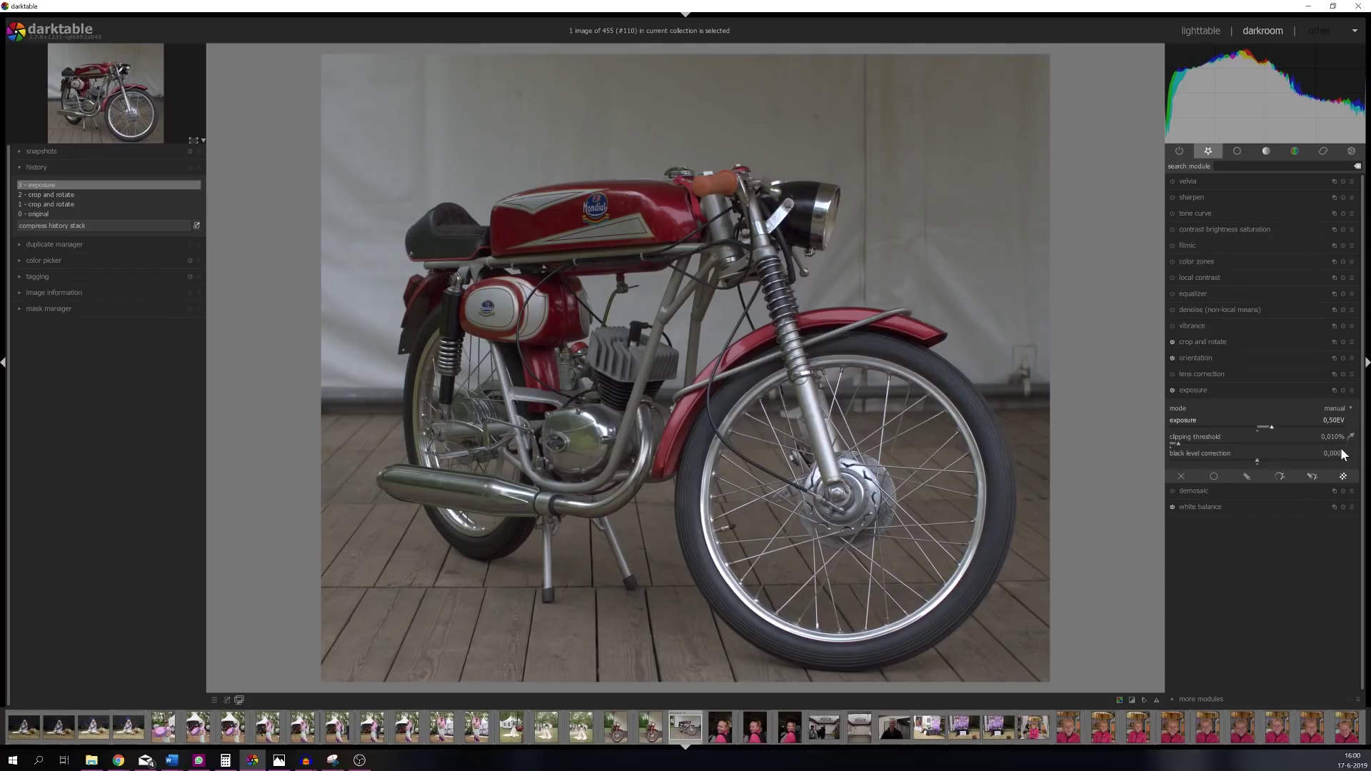
pyautogui.scroll(1, 1339, 458)
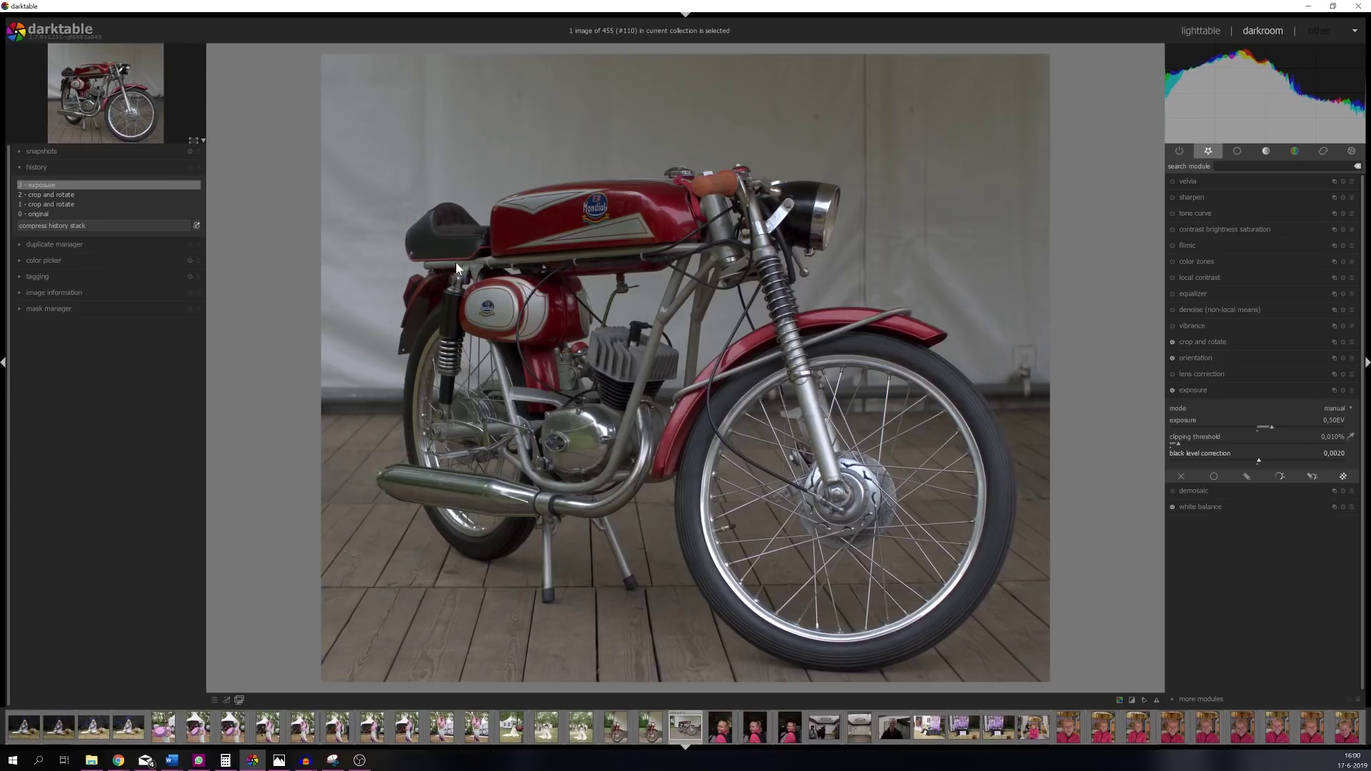
pyautogui.click(1195, 392)
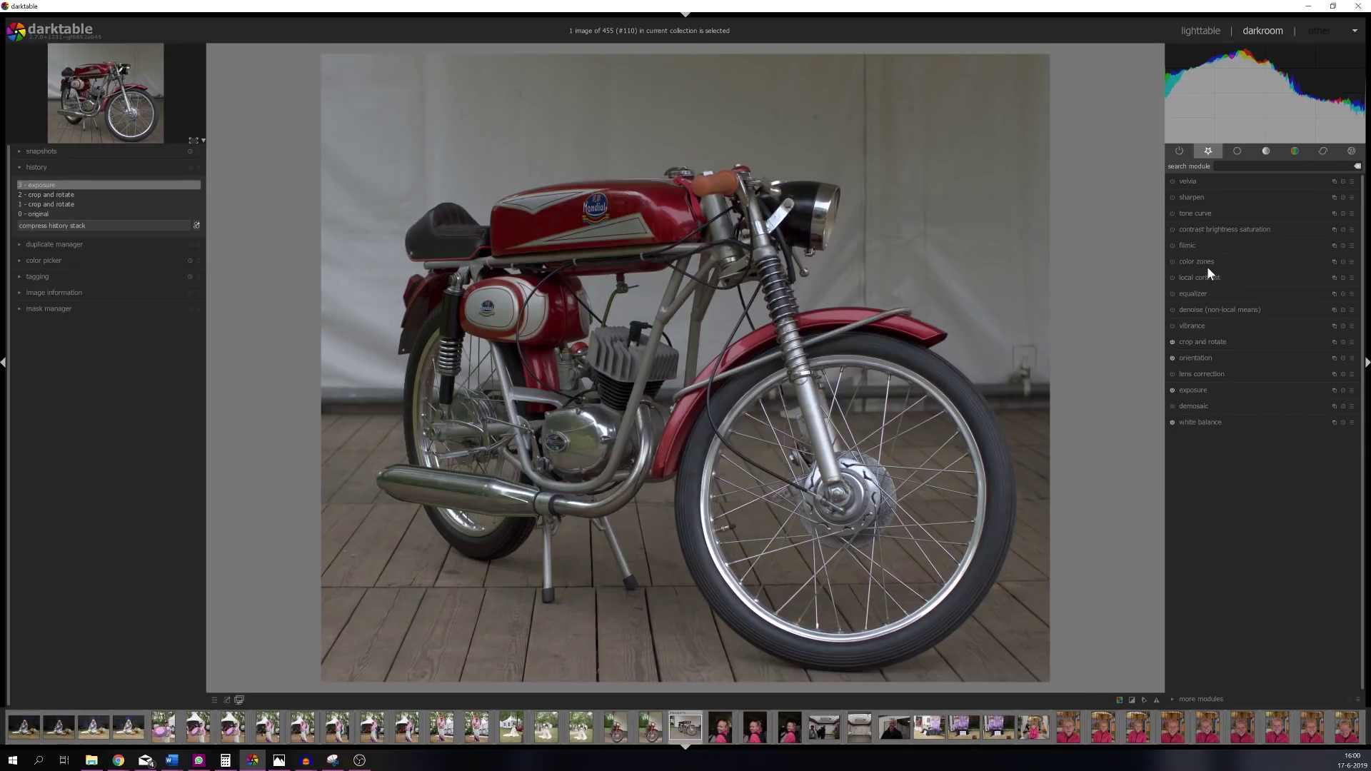
pyautogui.click(1195, 213)
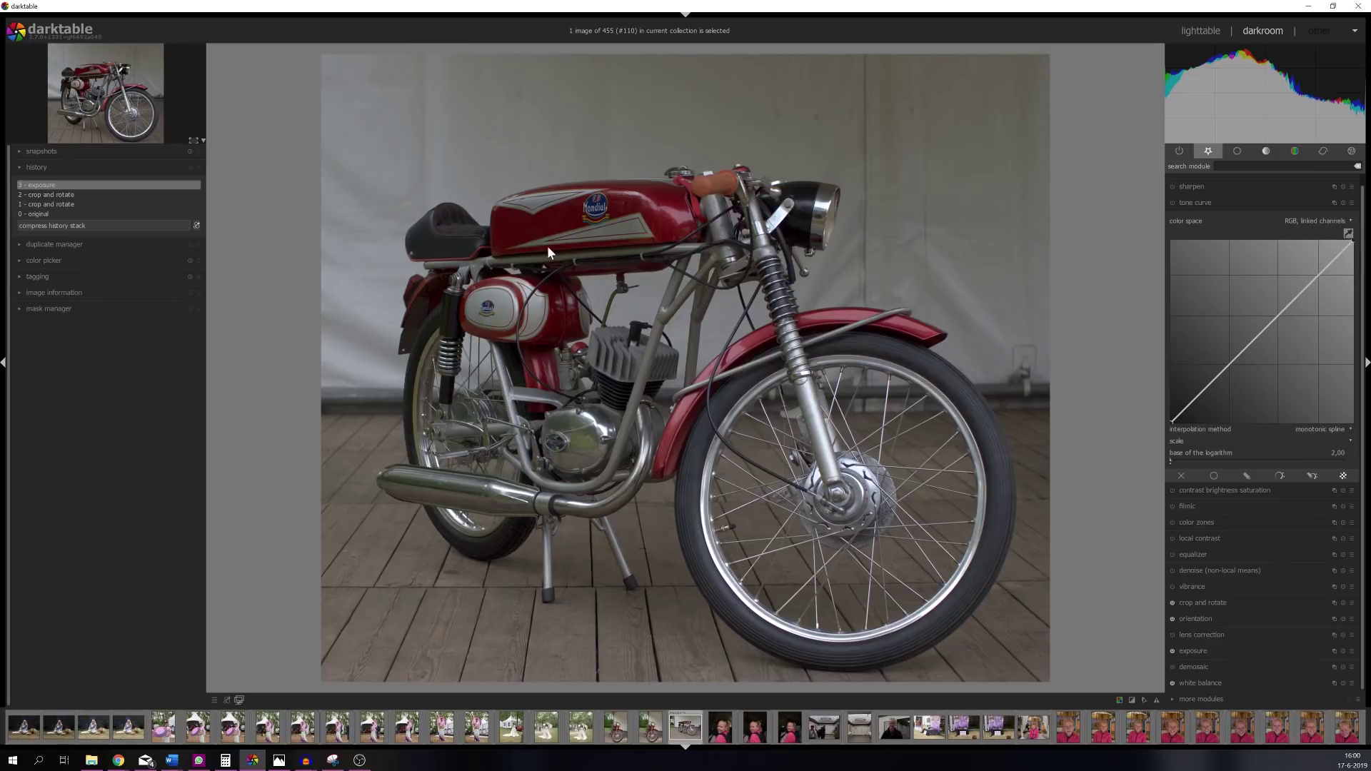
# - Sample the red tank's tones and drag a tone curve node upward to lift darker tones
pyautogui.click(513, 226)
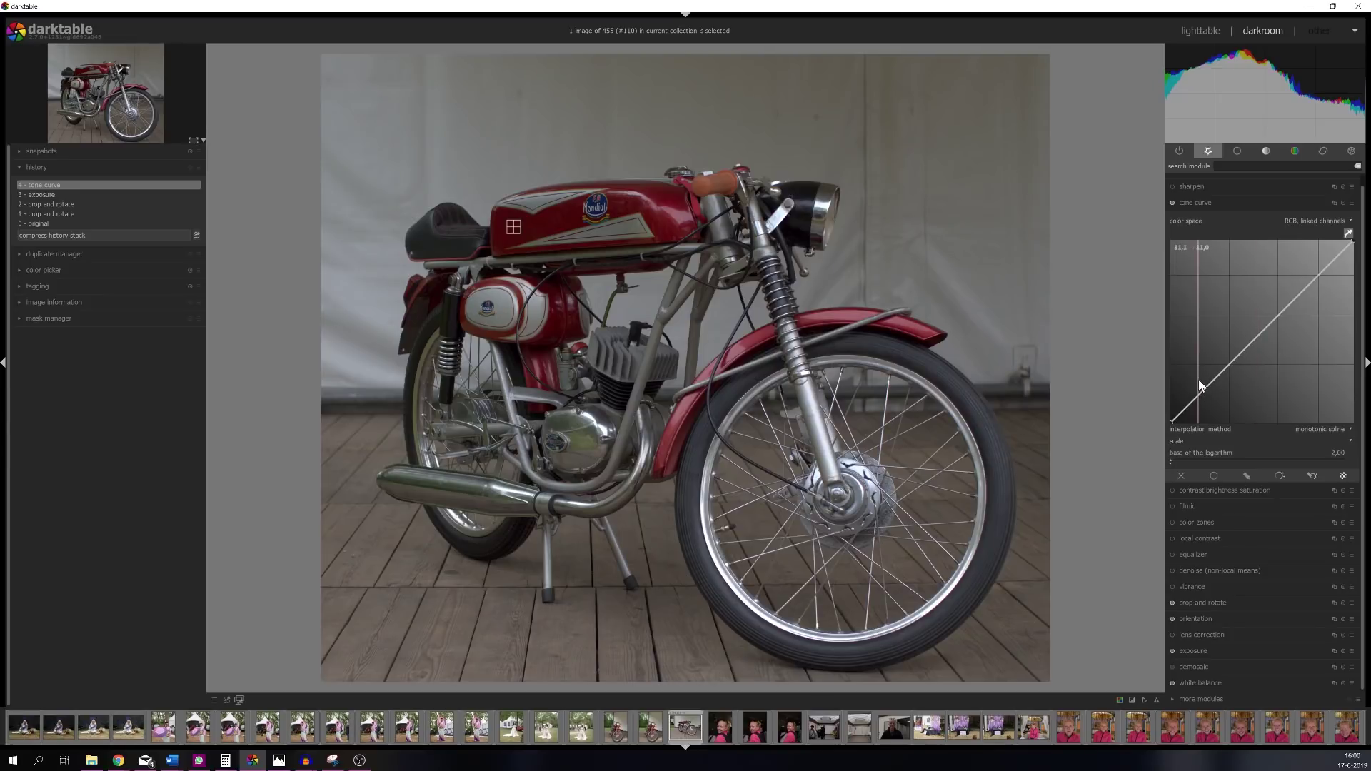
pyautogui.moveTo(1200, 384); pyautogui.dragTo(1198, 379)
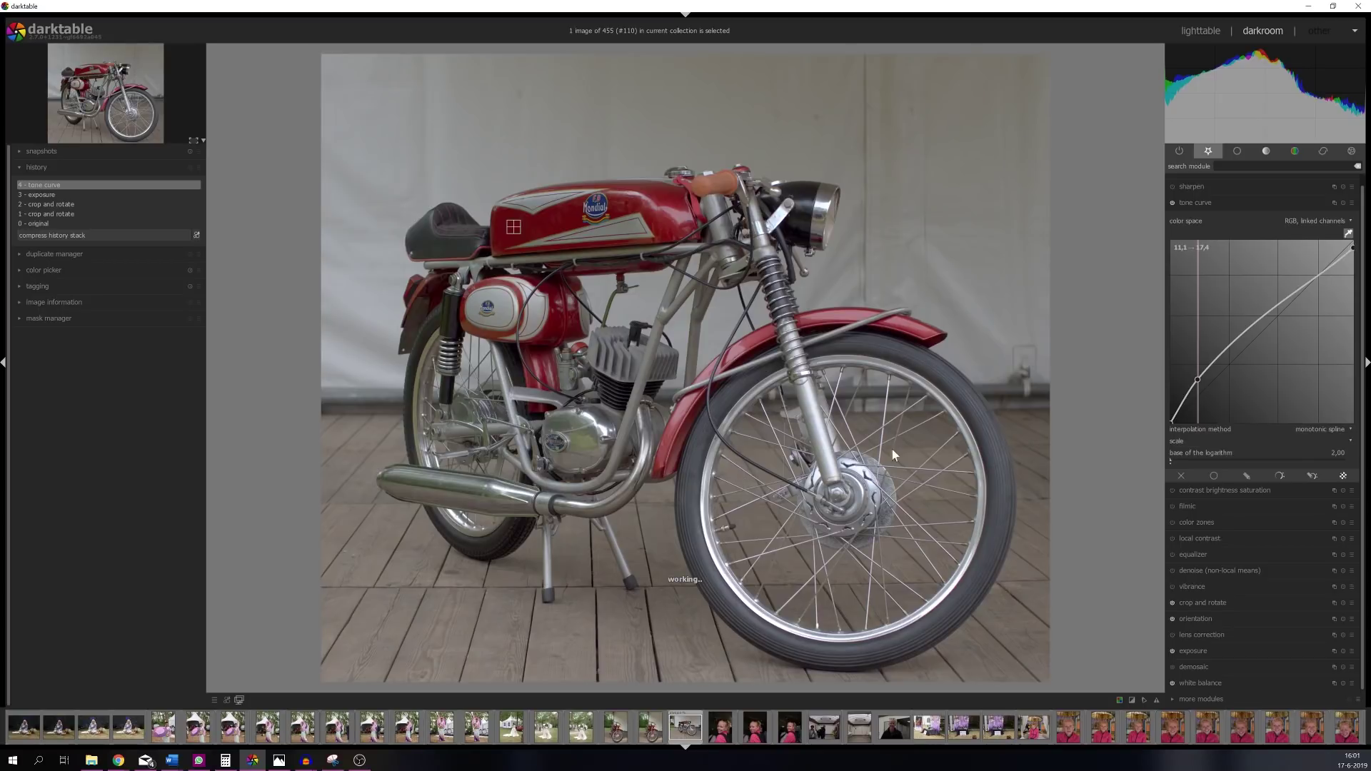
pyautogui.click(1210, 202)
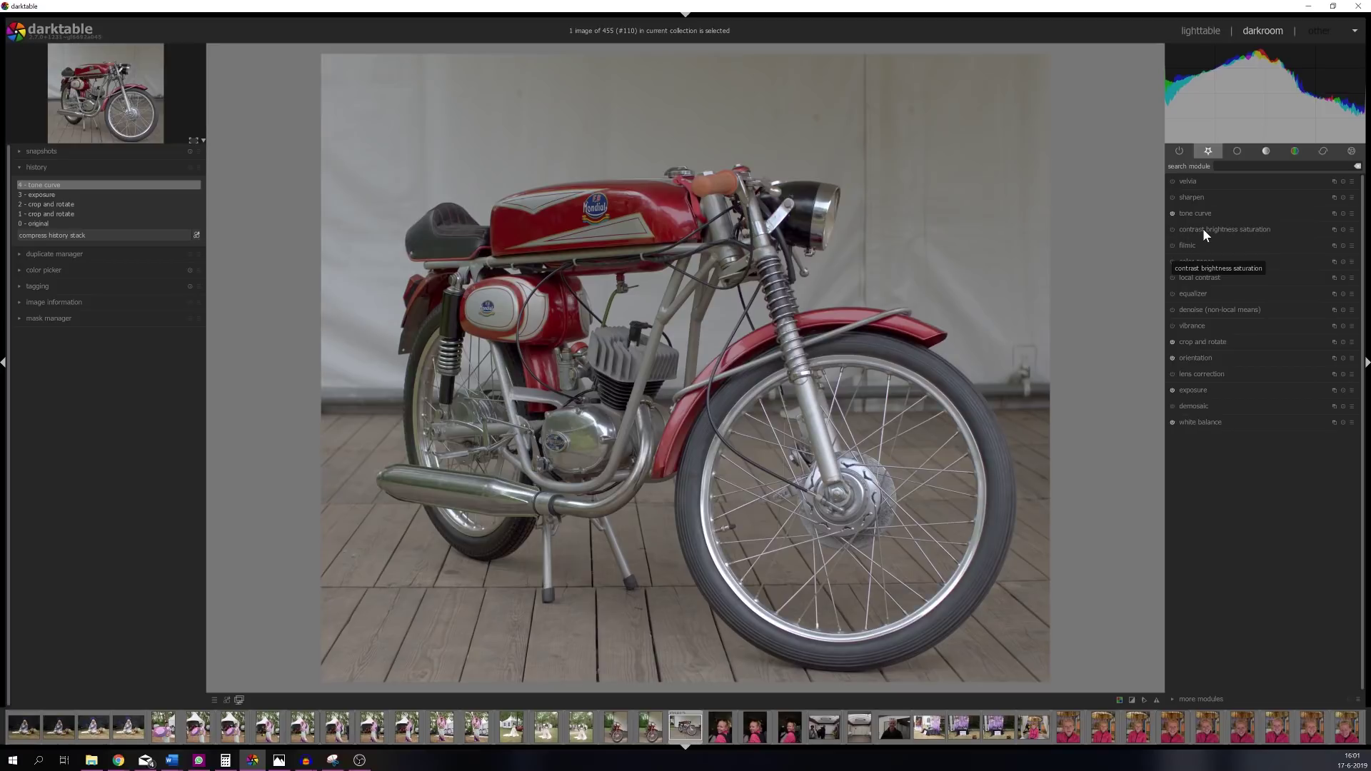
# - Set contrast to 0.15 and saturation to 0.15 in contrast brightness saturation
pyautogui.click(1204, 229)
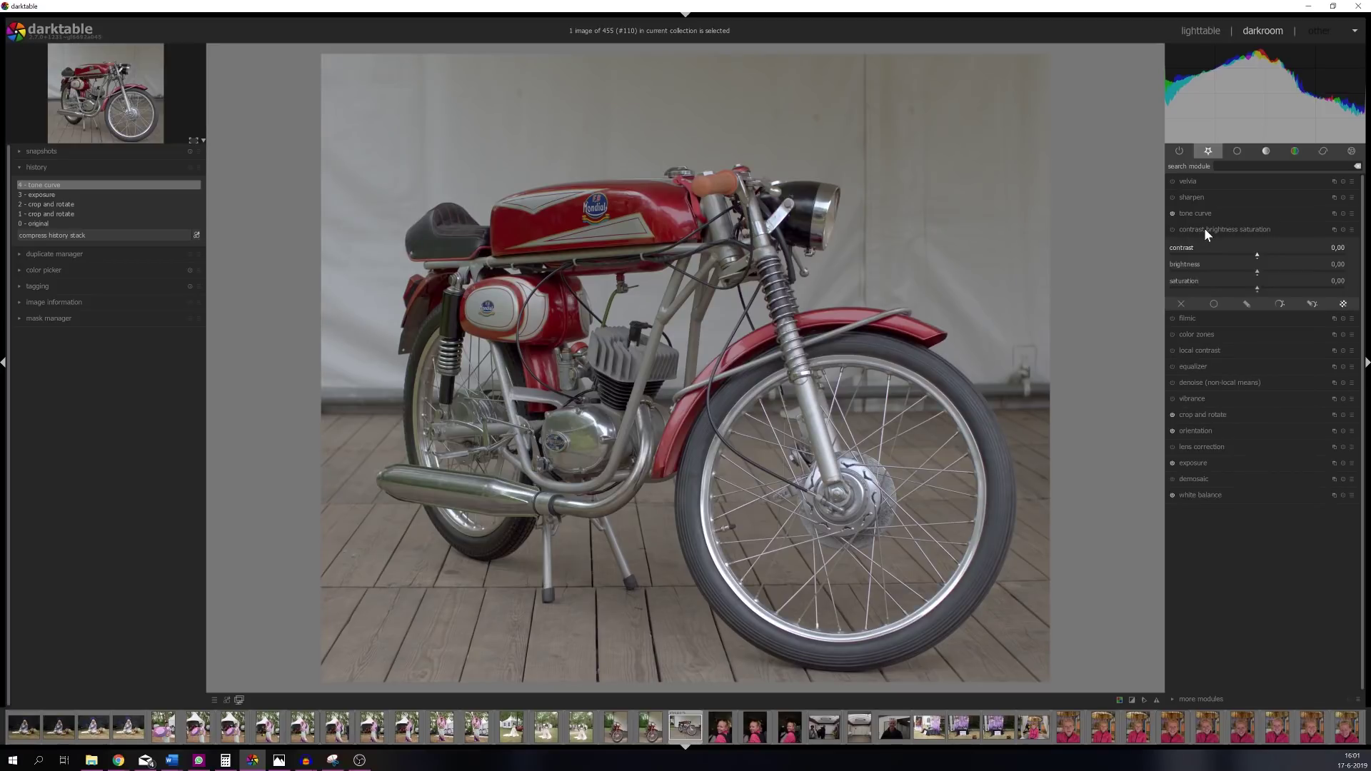
pyautogui.rightClick(1339, 248)
pyautogui.write('0.15')
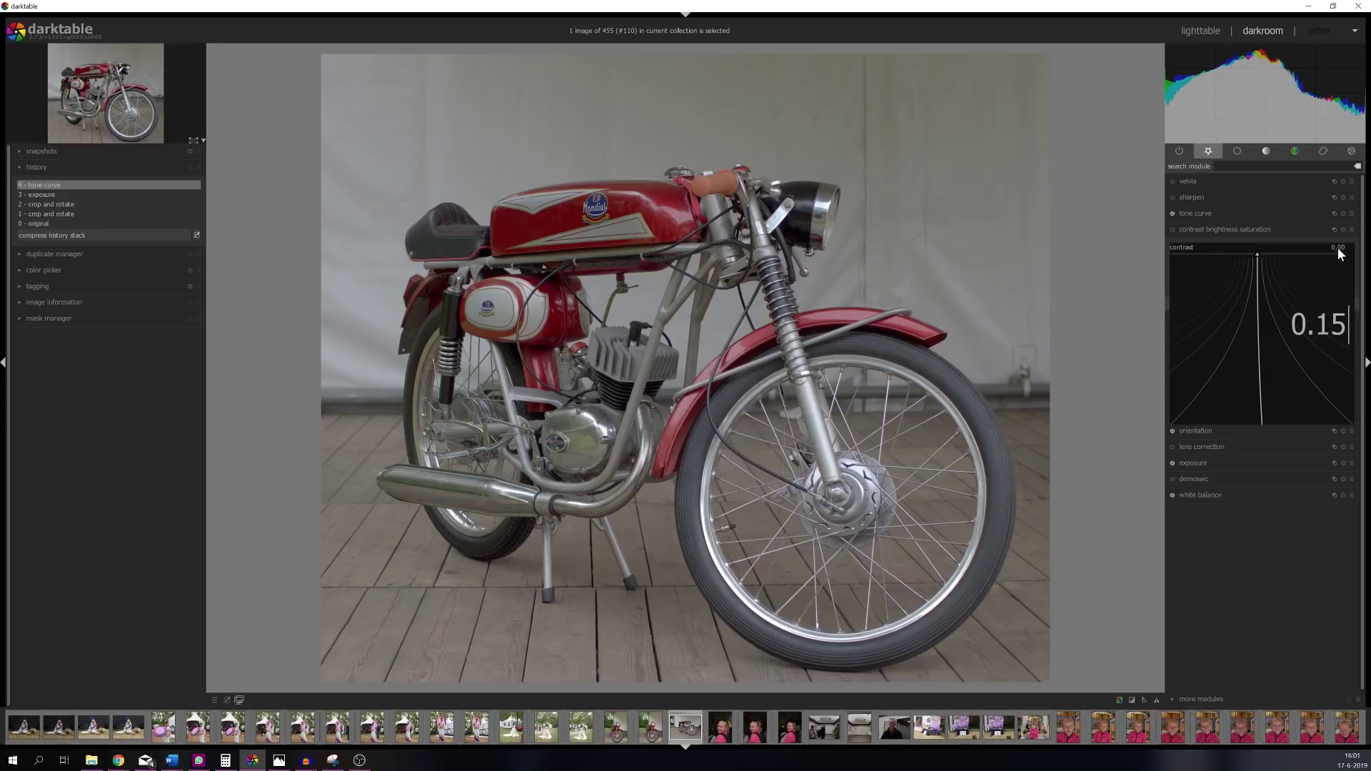
pyautogui.press('Return')
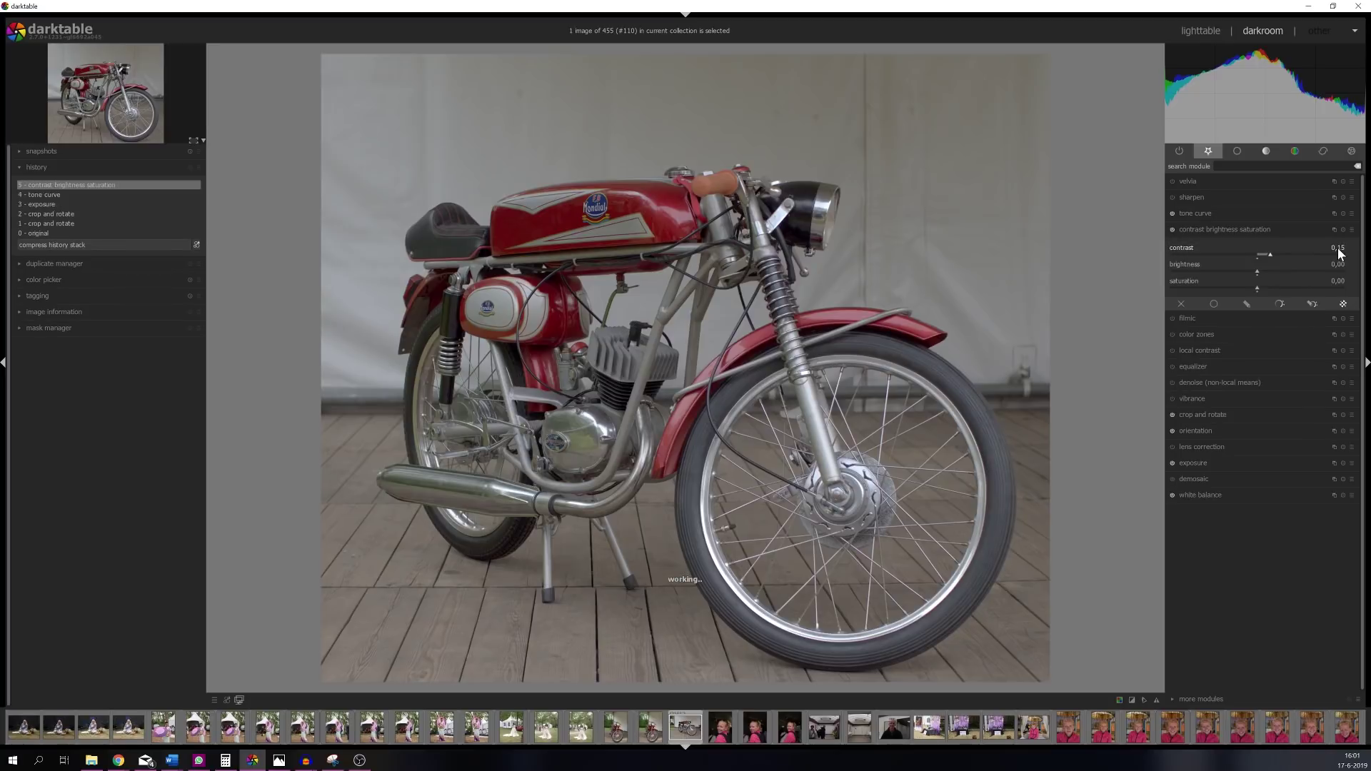
pyautogui.rightClick(1339, 280)
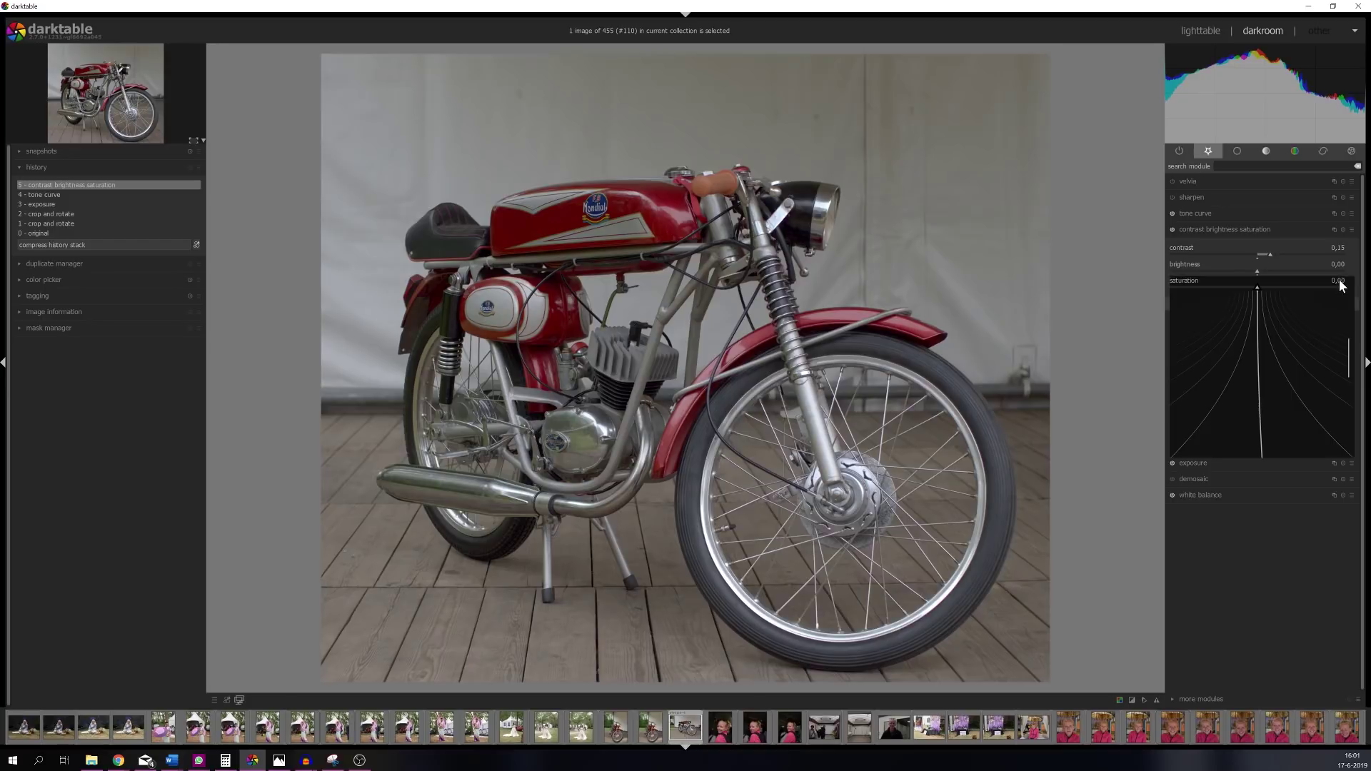
pyautogui.write('0.15')
pyautogui.press('Return')
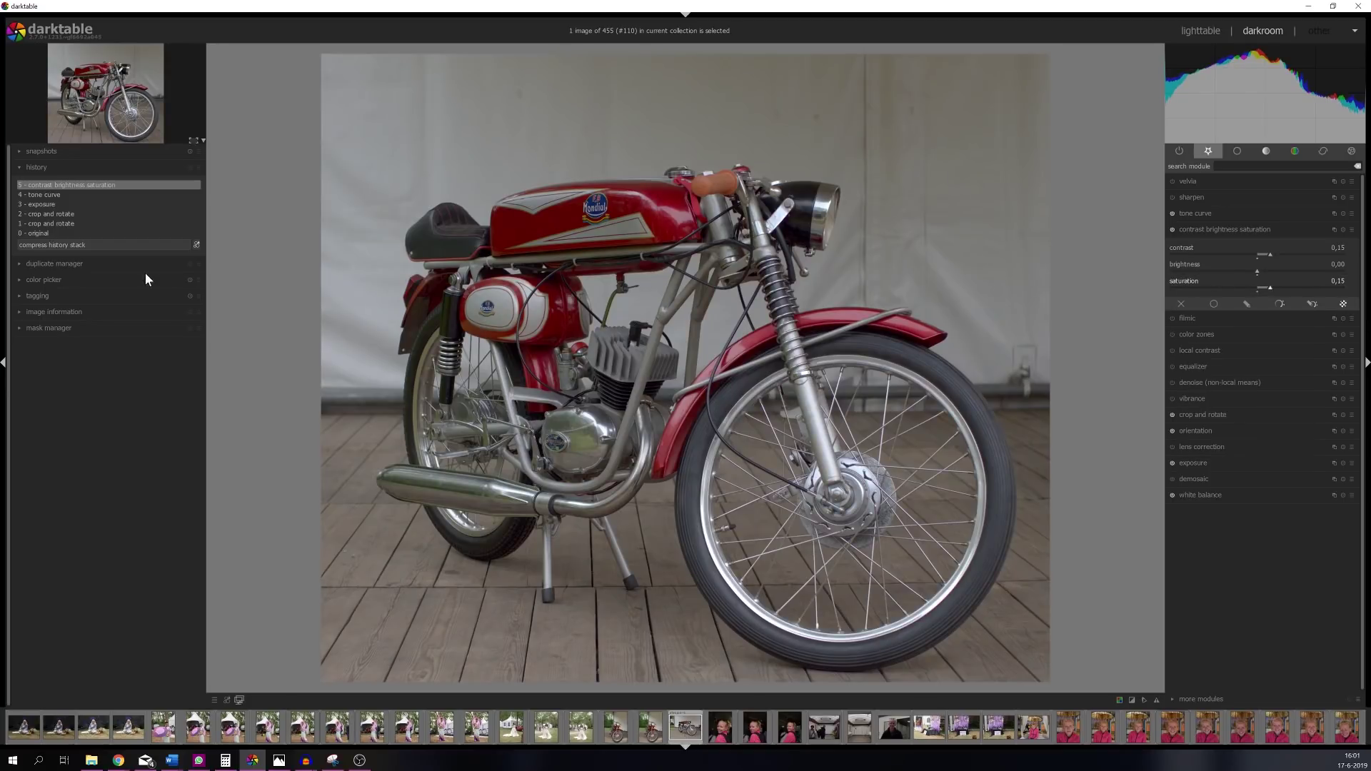
pyautogui.click(41, 236)
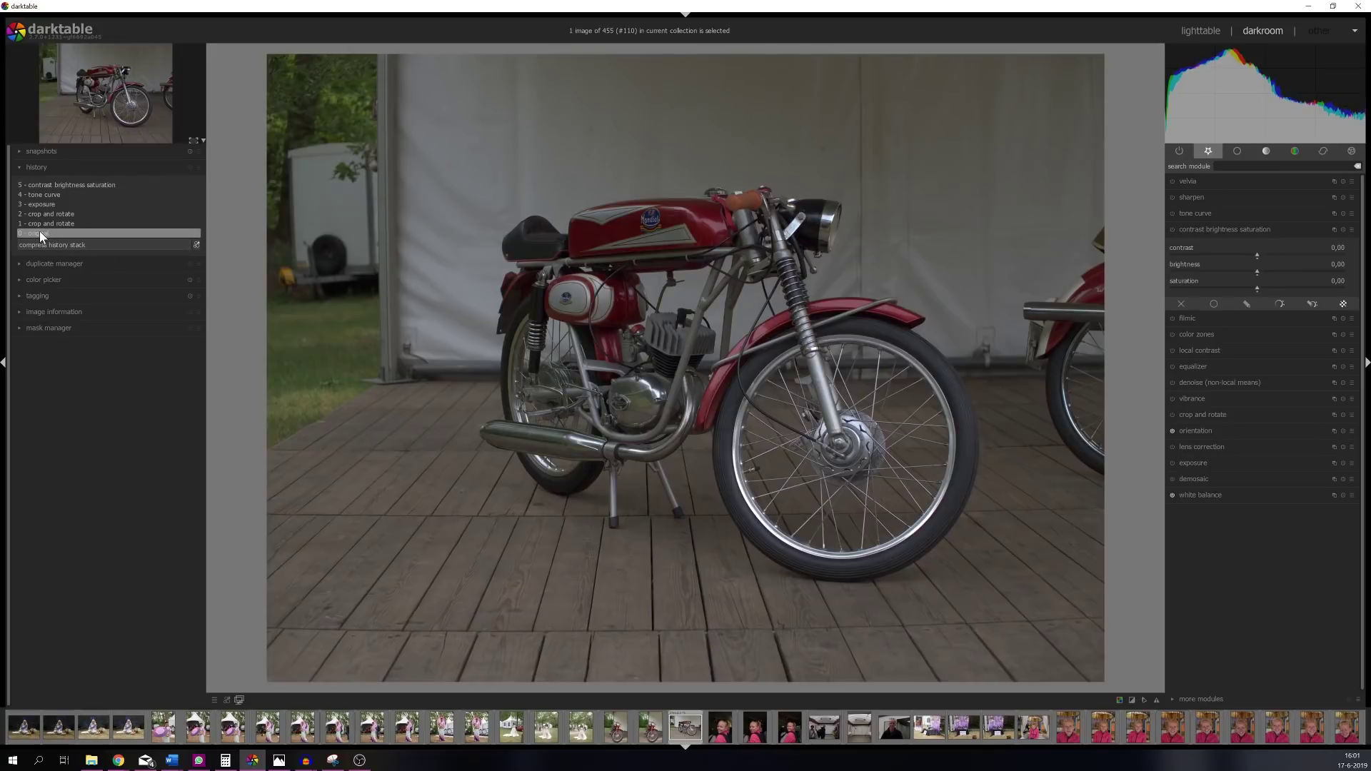
# - Restore the fully edited version after comparing, then expand the demosaic module
pyautogui.click(50, 186)
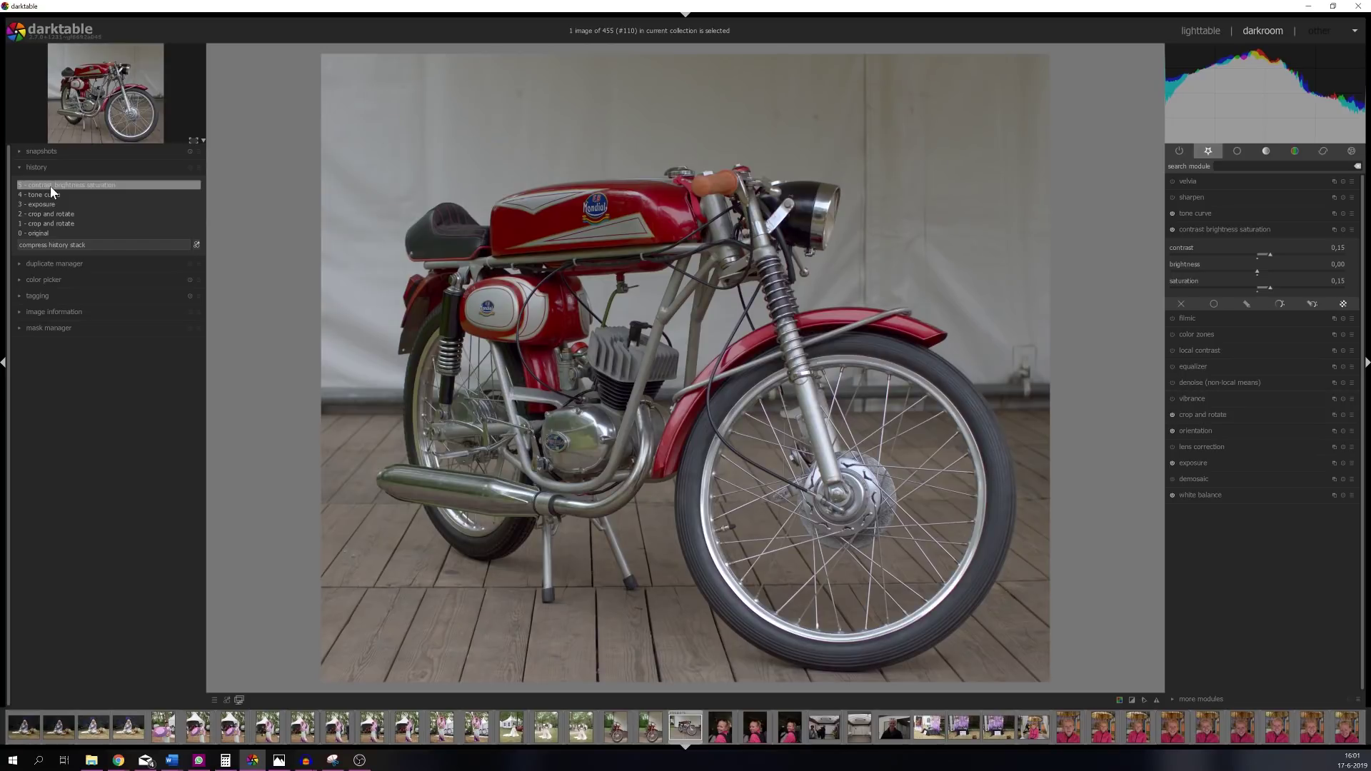
pyautogui.click(1195, 479)
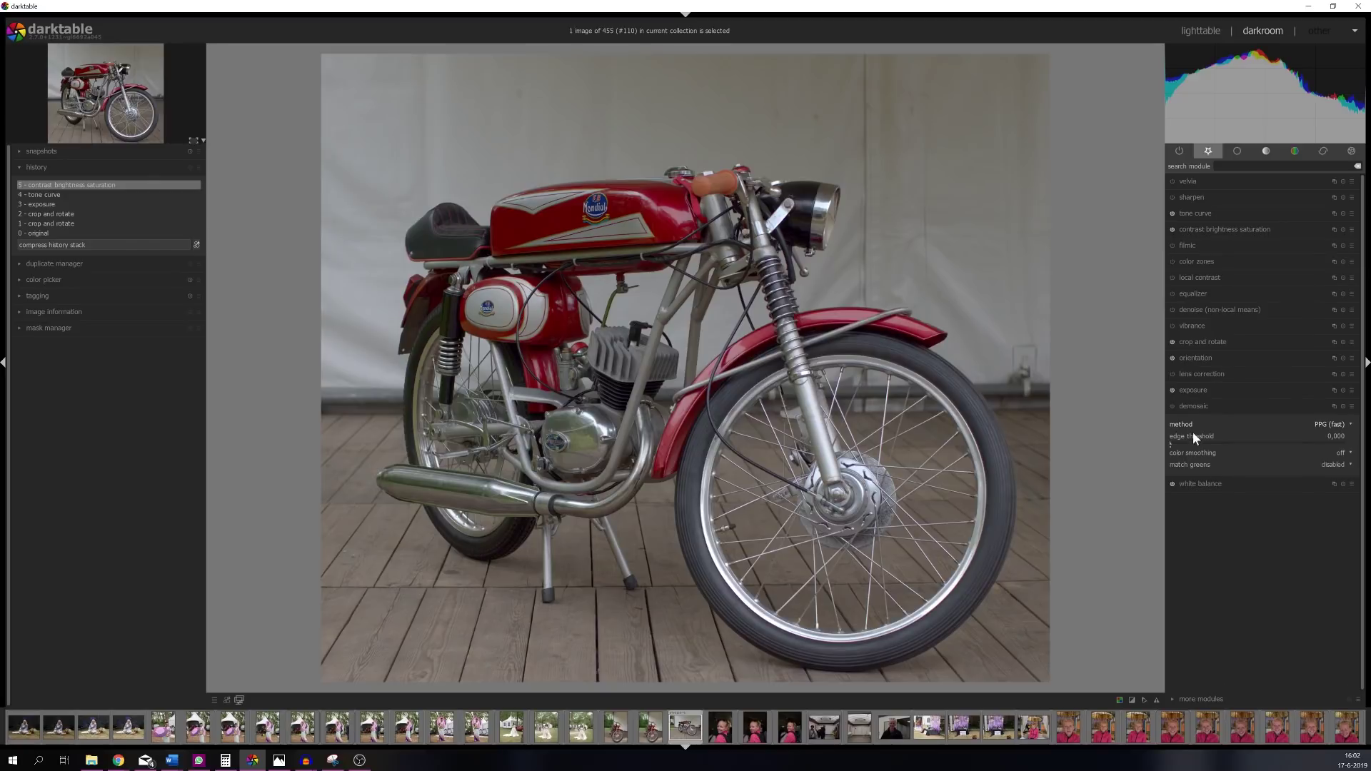
# - Change the demosaicing method to AMaZE (slow)
pyautogui.click(1325, 427)
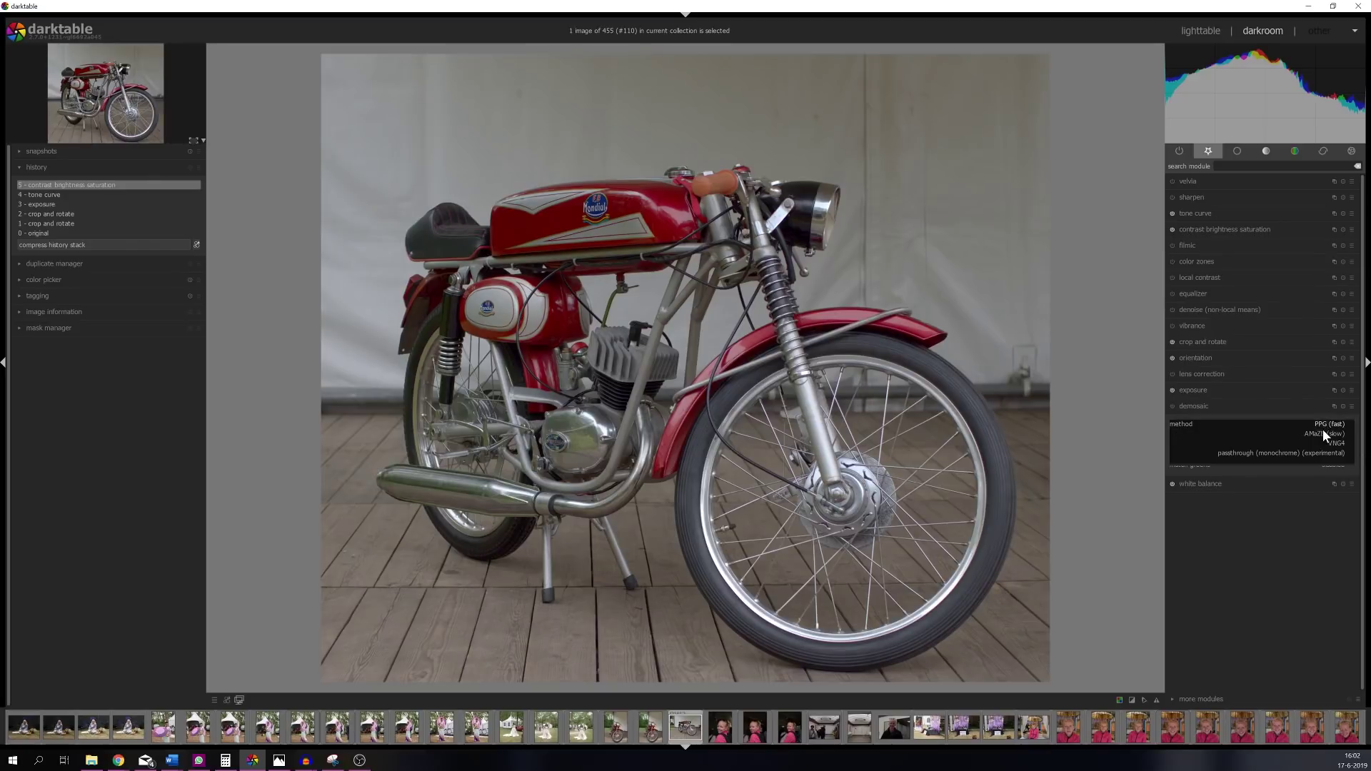
pyautogui.click(1323, 435)
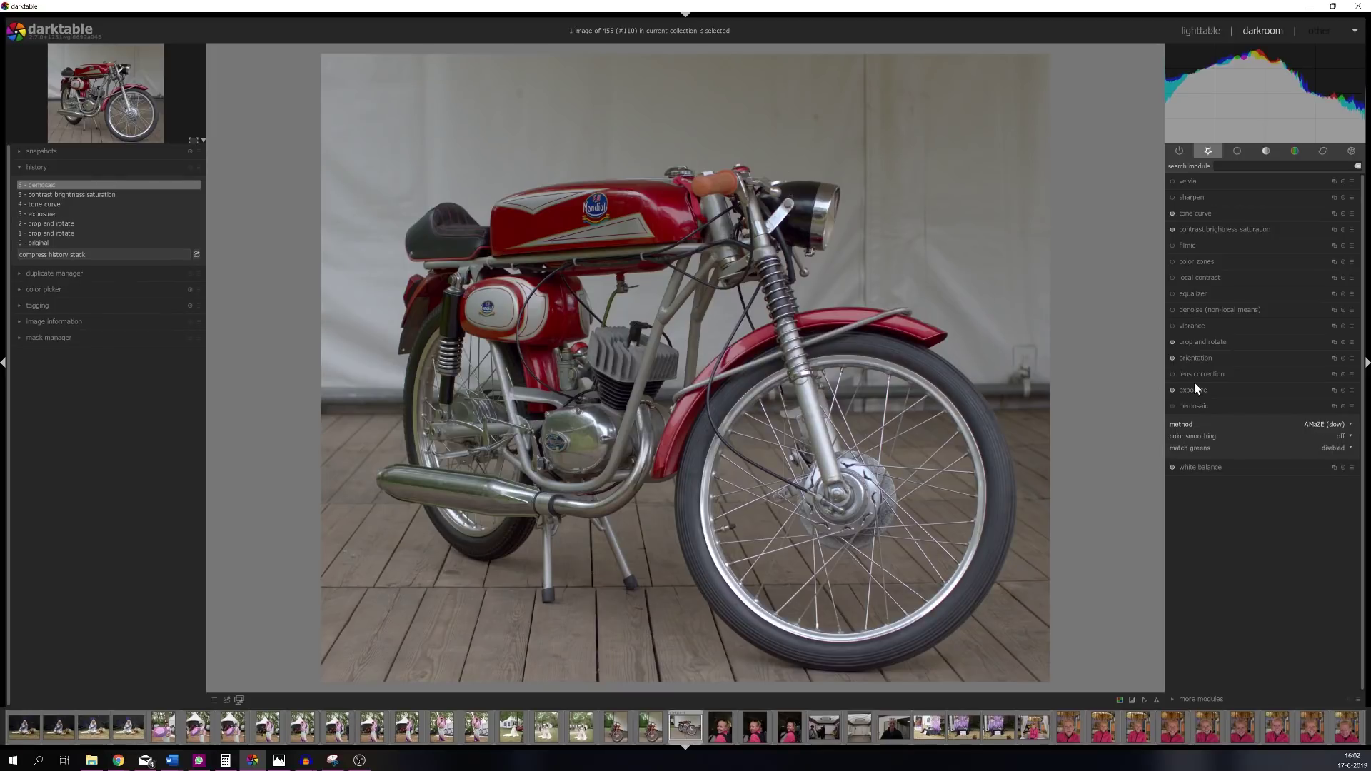
pyautogui.click(1233, 375)
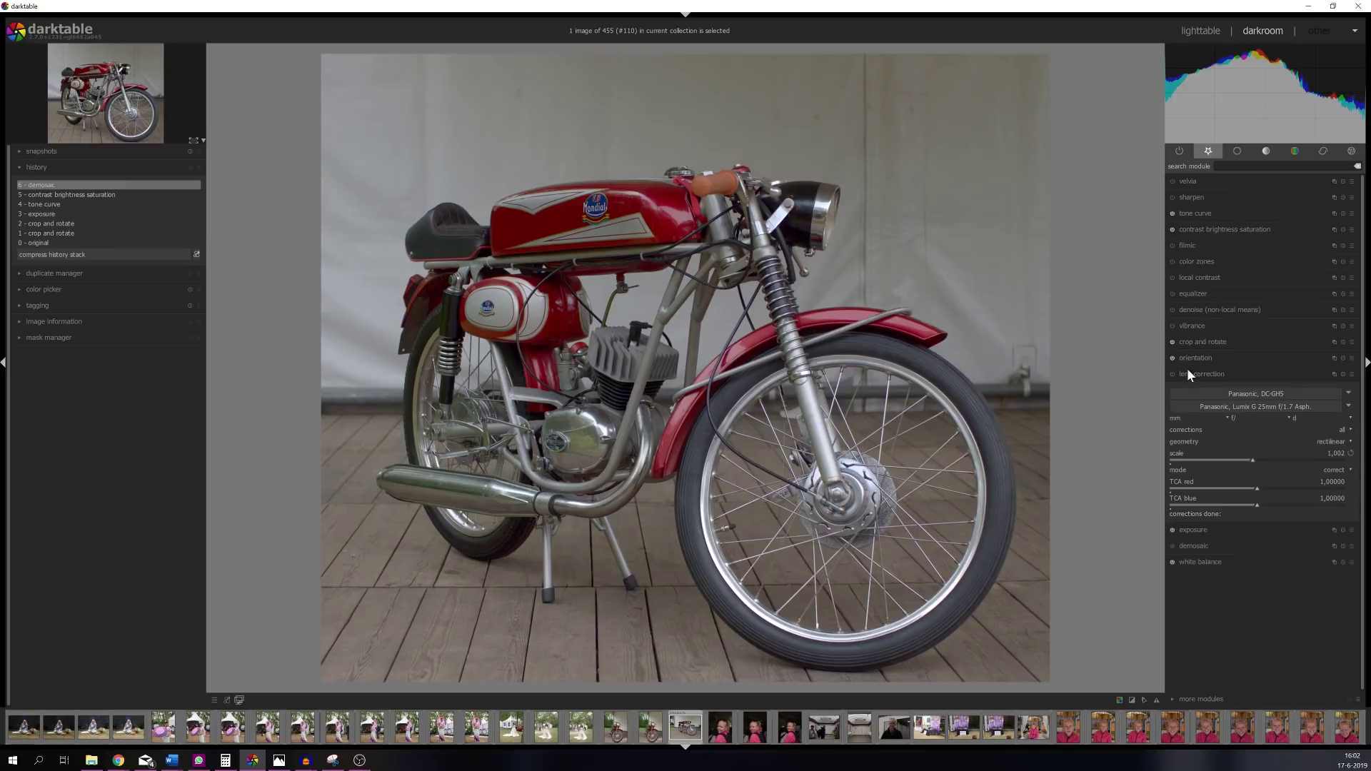
# - Choose the Leica DG Vario-Elmarit 12-60mm lens profile for lens correction
pyautogui.click(1254, 404)
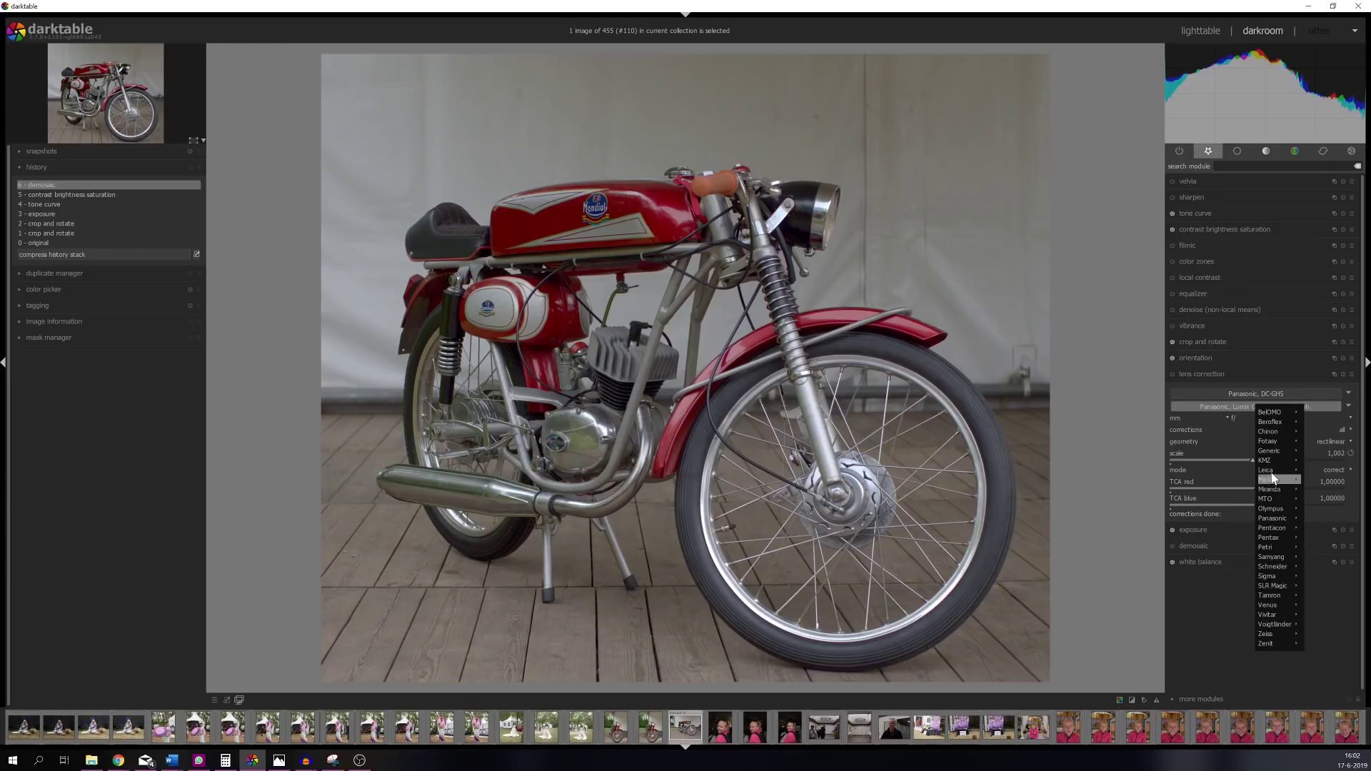
pyautogui.moveTo(1276, 471)
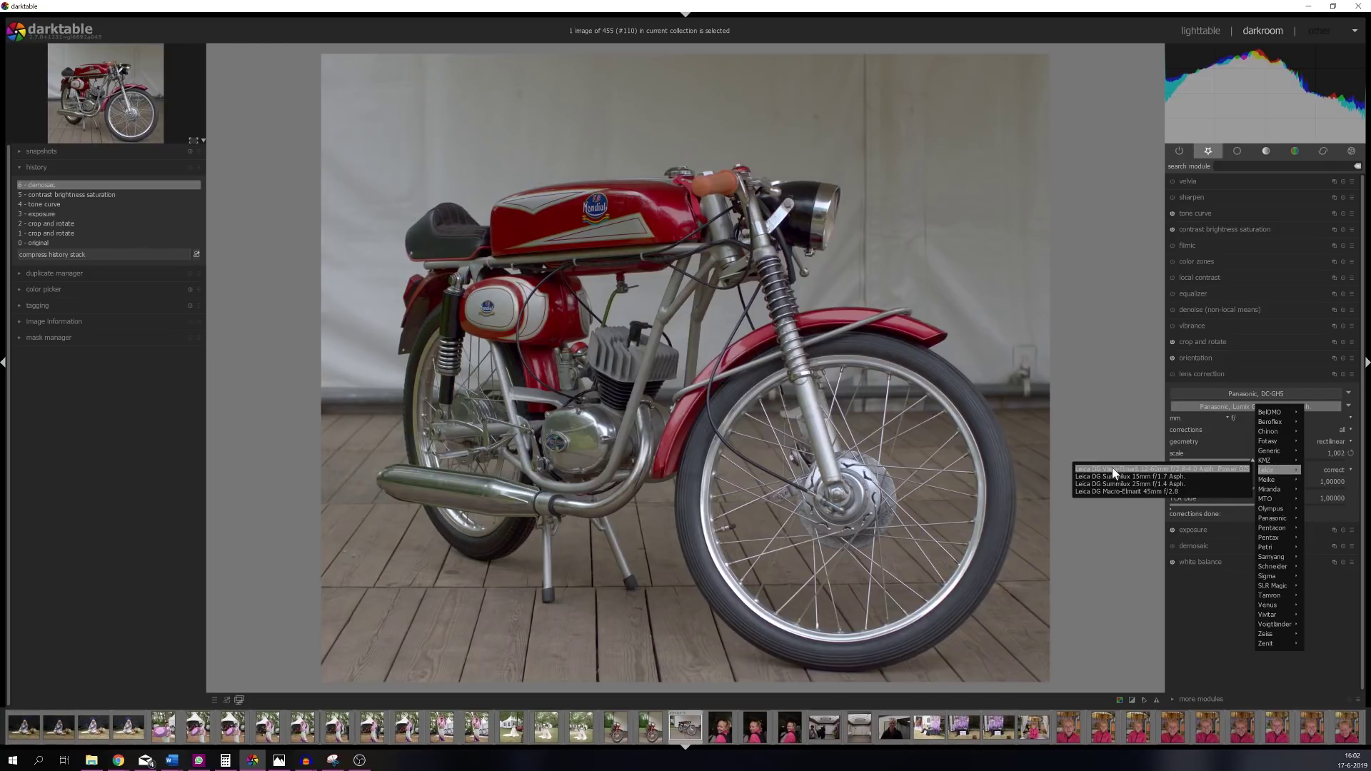
pyautogui.press('Escape')
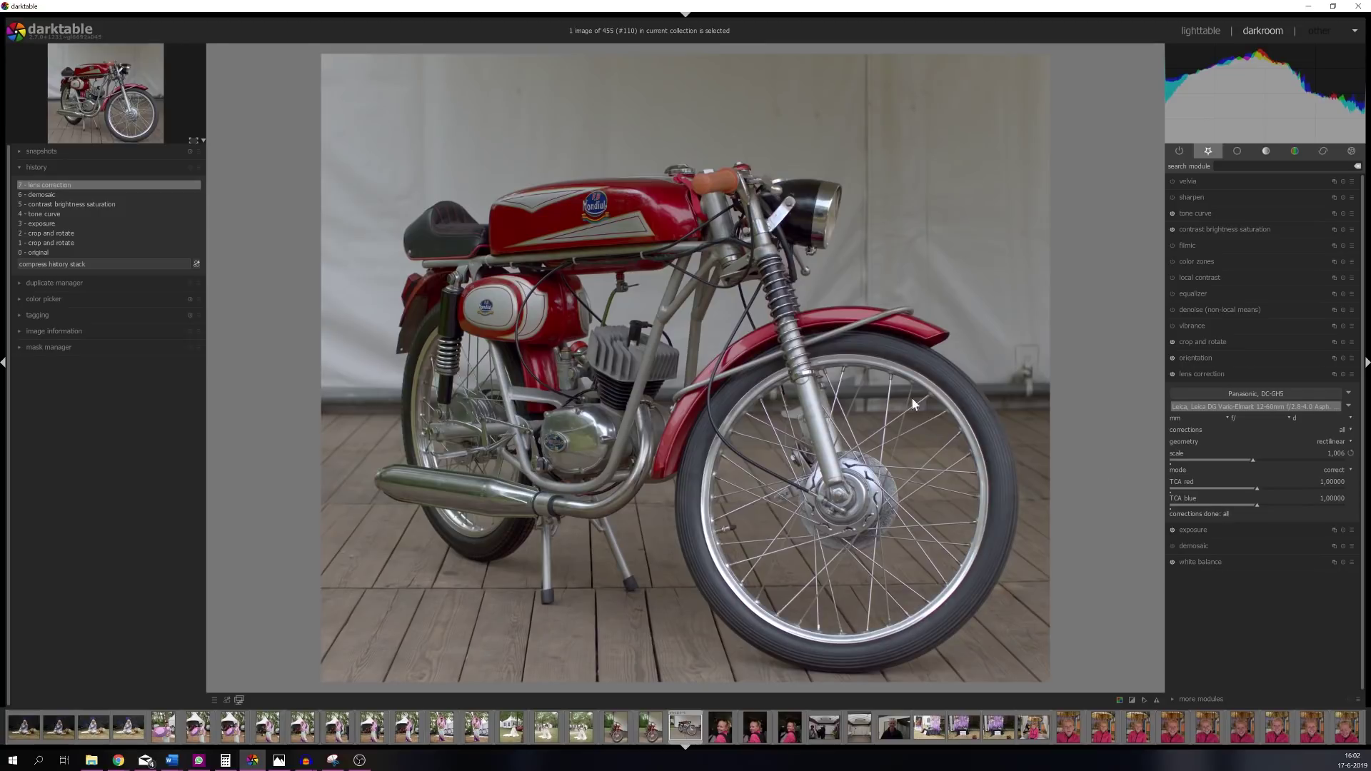
# - Turn on sharpen with radius 3 and amount 1
pyautogui.click(1213, 197)
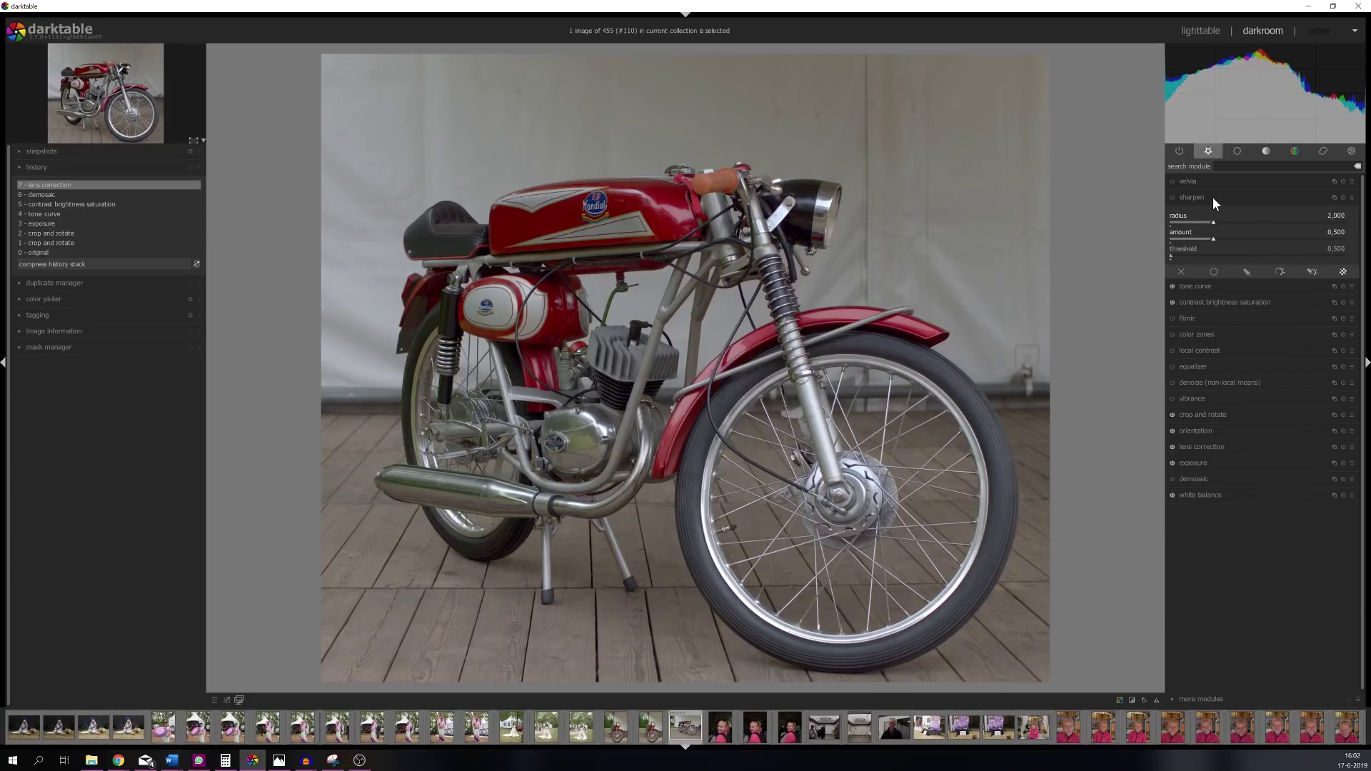
pyautogui.click(1172, 197)
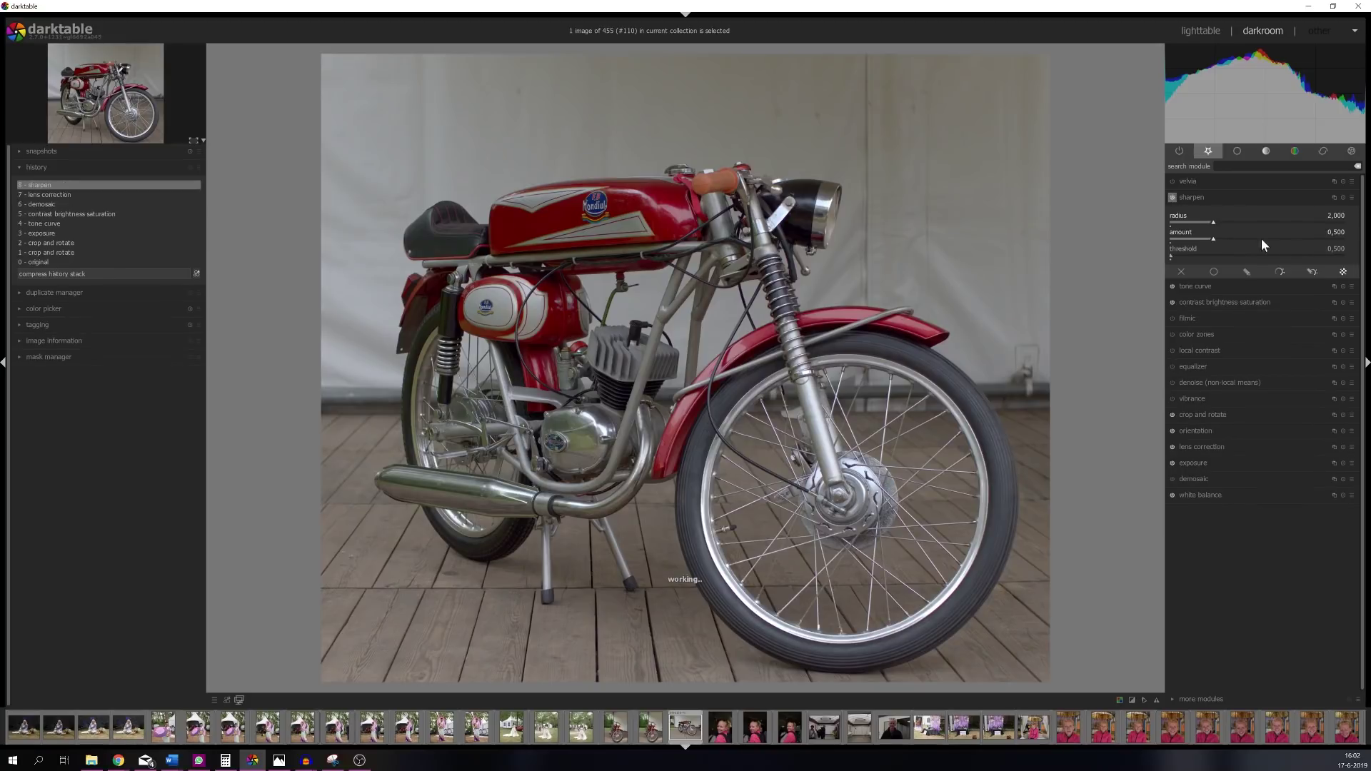
pyautogui.rightClick(1338, 216)
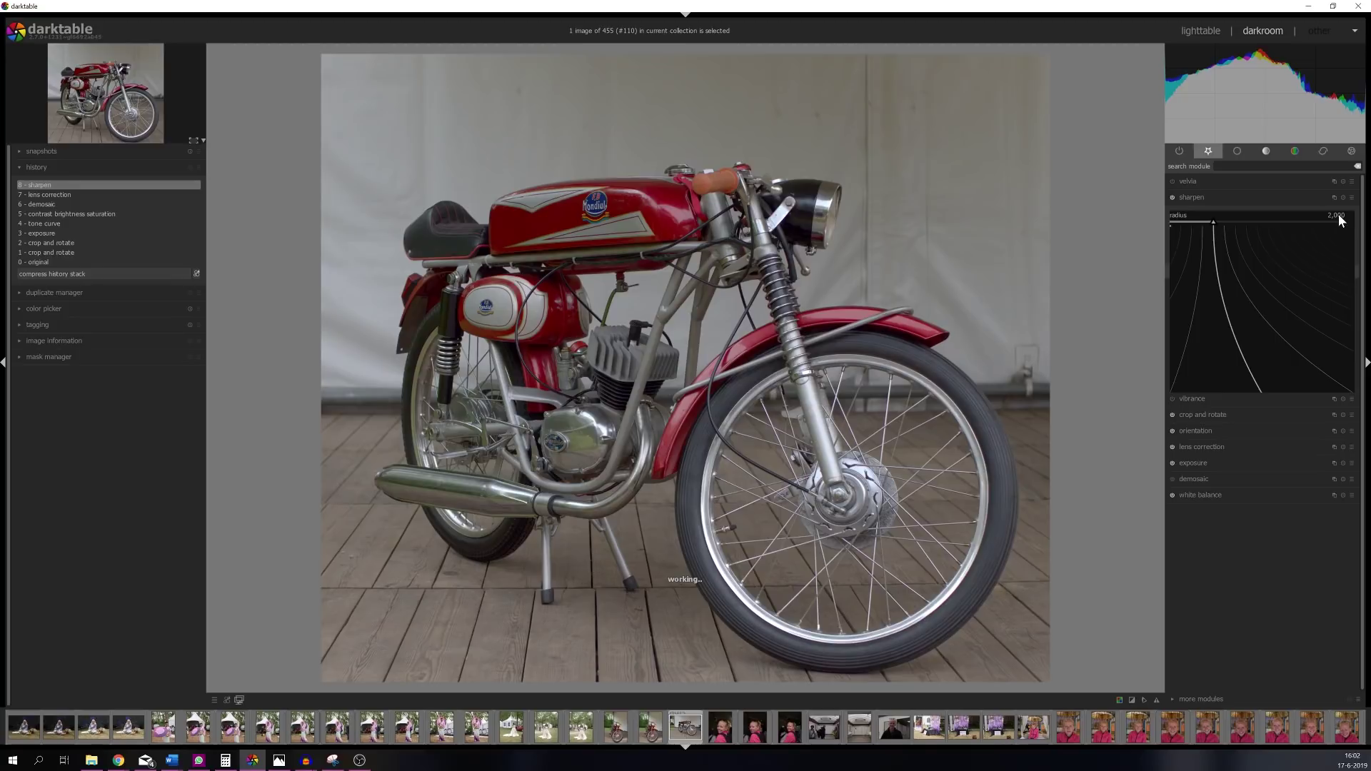
pyautogui.write('3')
pyautogui.press('Return')
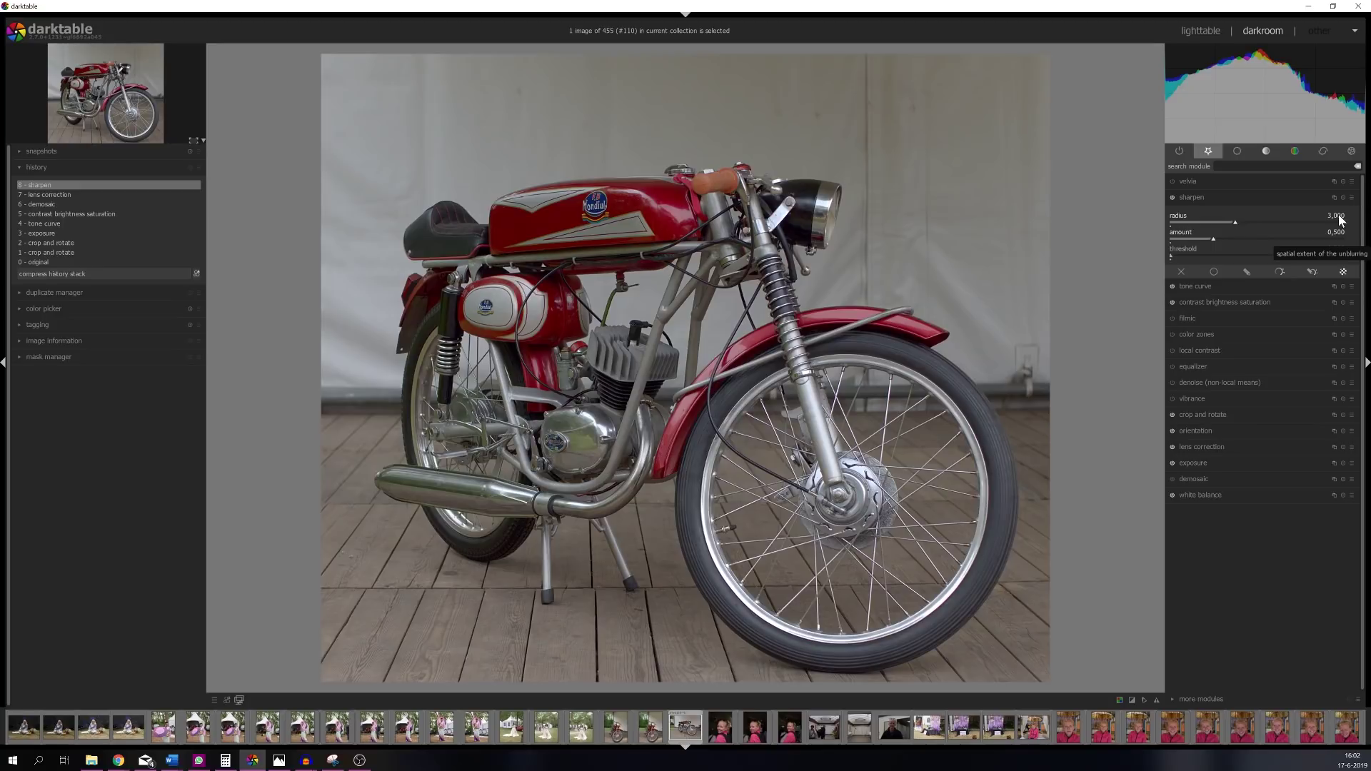
pyautogui.rightClick(1337, 236)
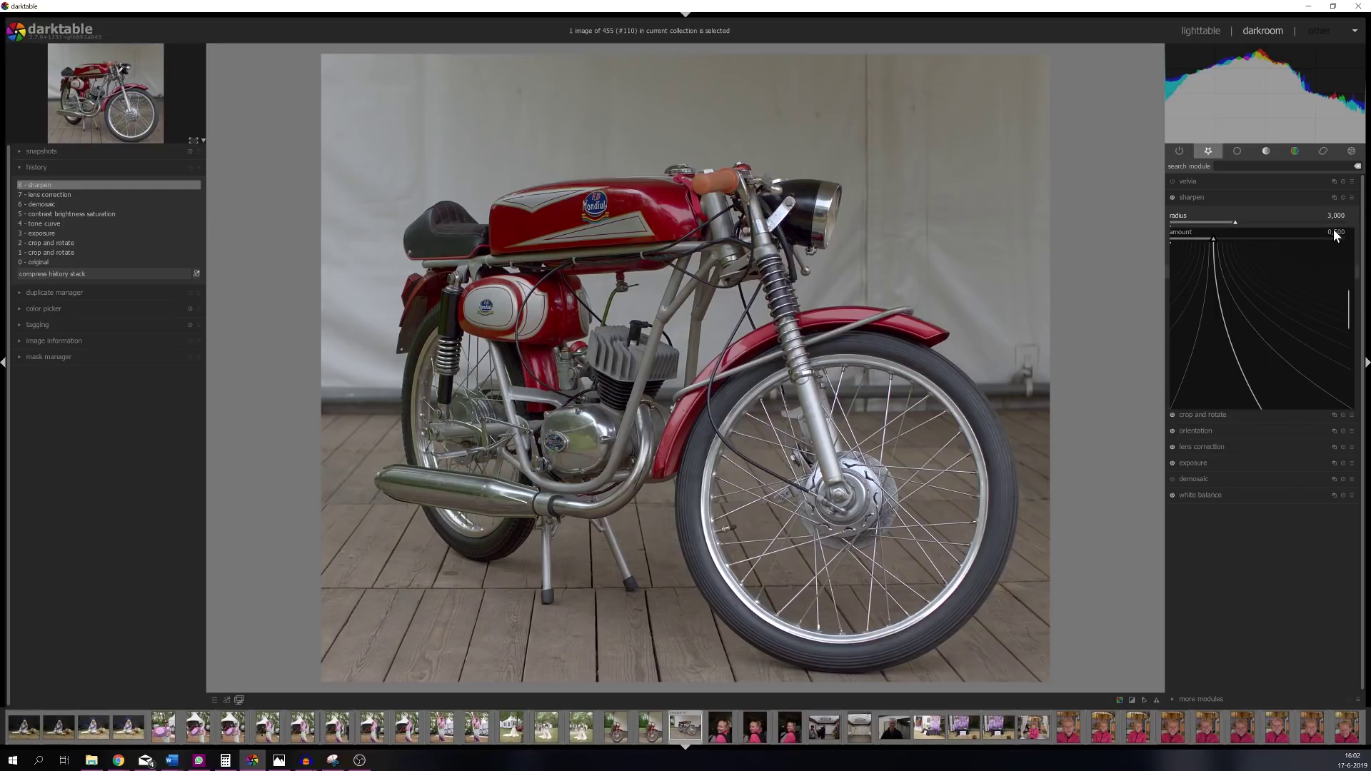
pyautogui.write('1')
pyautogui.press('Return')
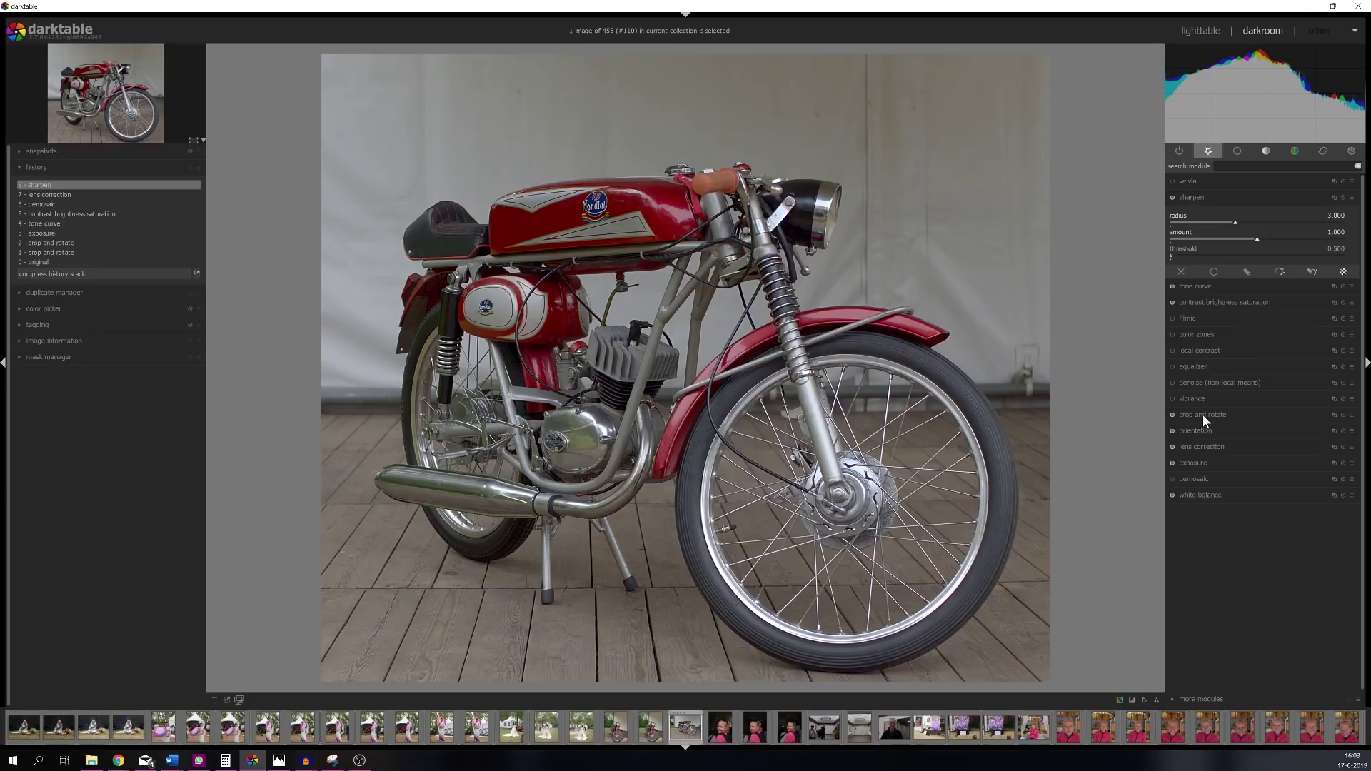
# - Apply the spot white balance preset, giving about 4877K with tint 1.013
pyautogui.click(1198, 495)
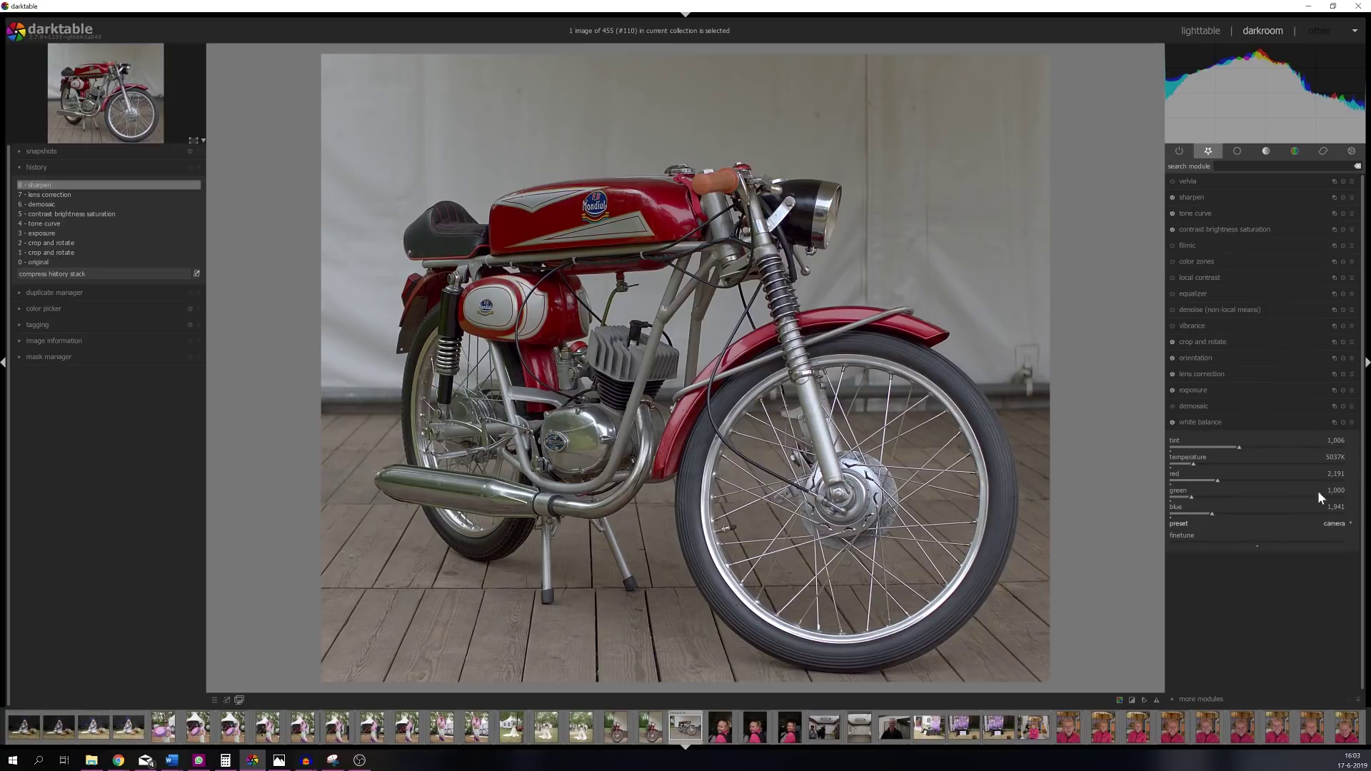
pyautogui.click(1330, 525)
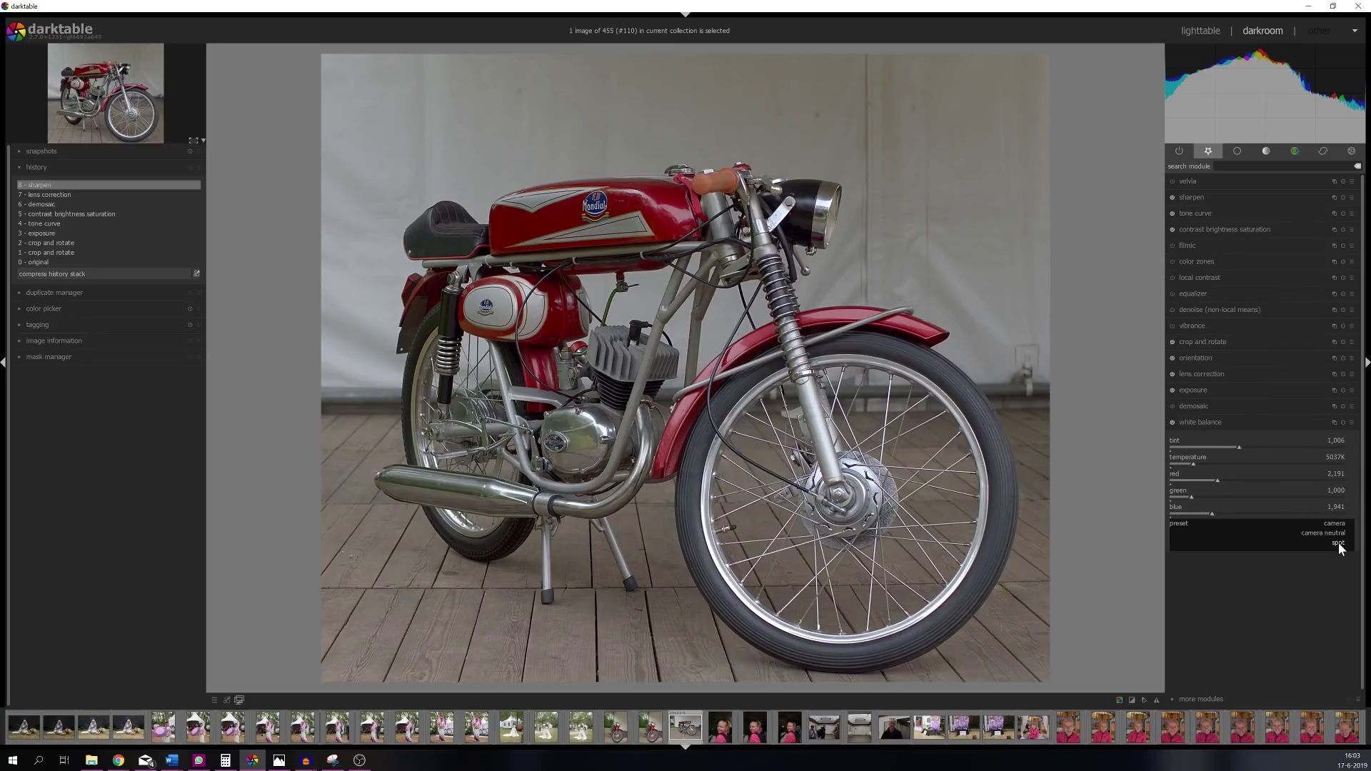
pyautogui.click(1340, 544)
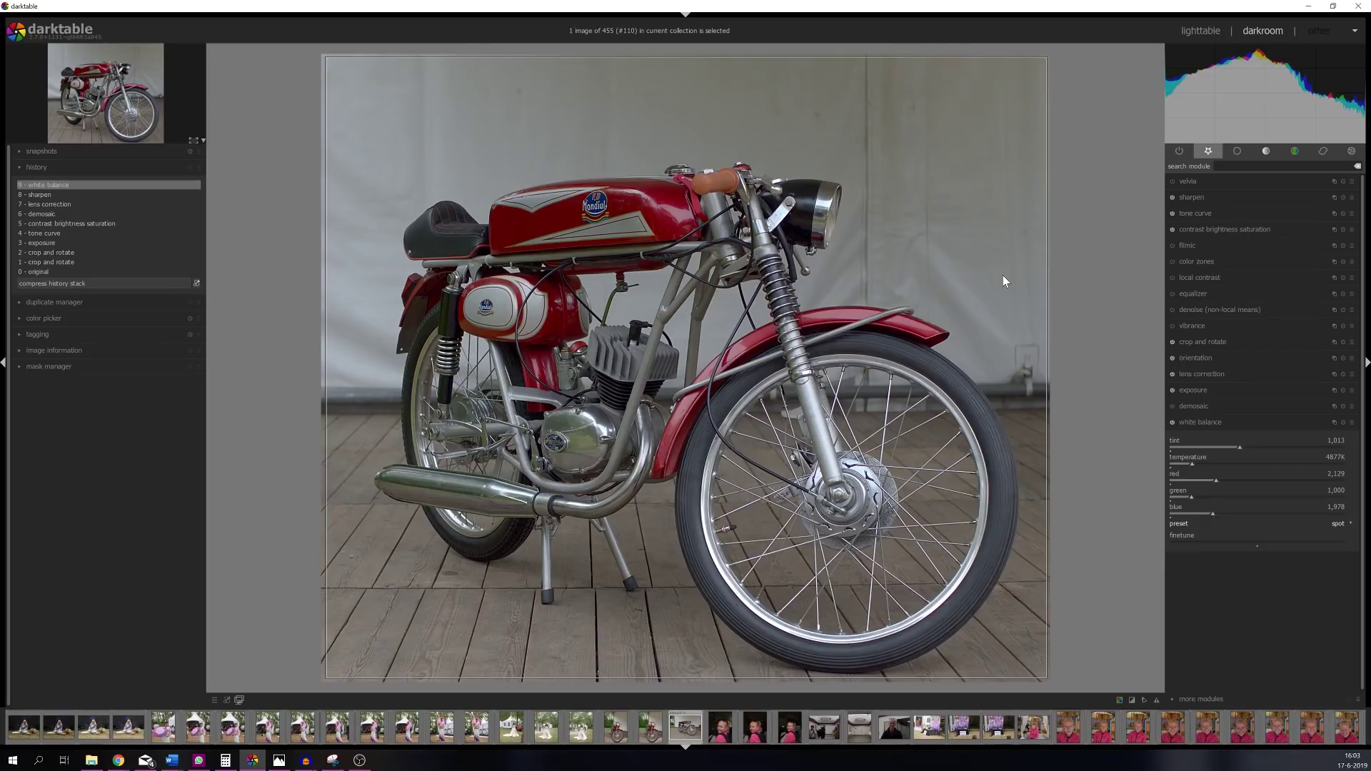
pyautogui.click(1195, 355)
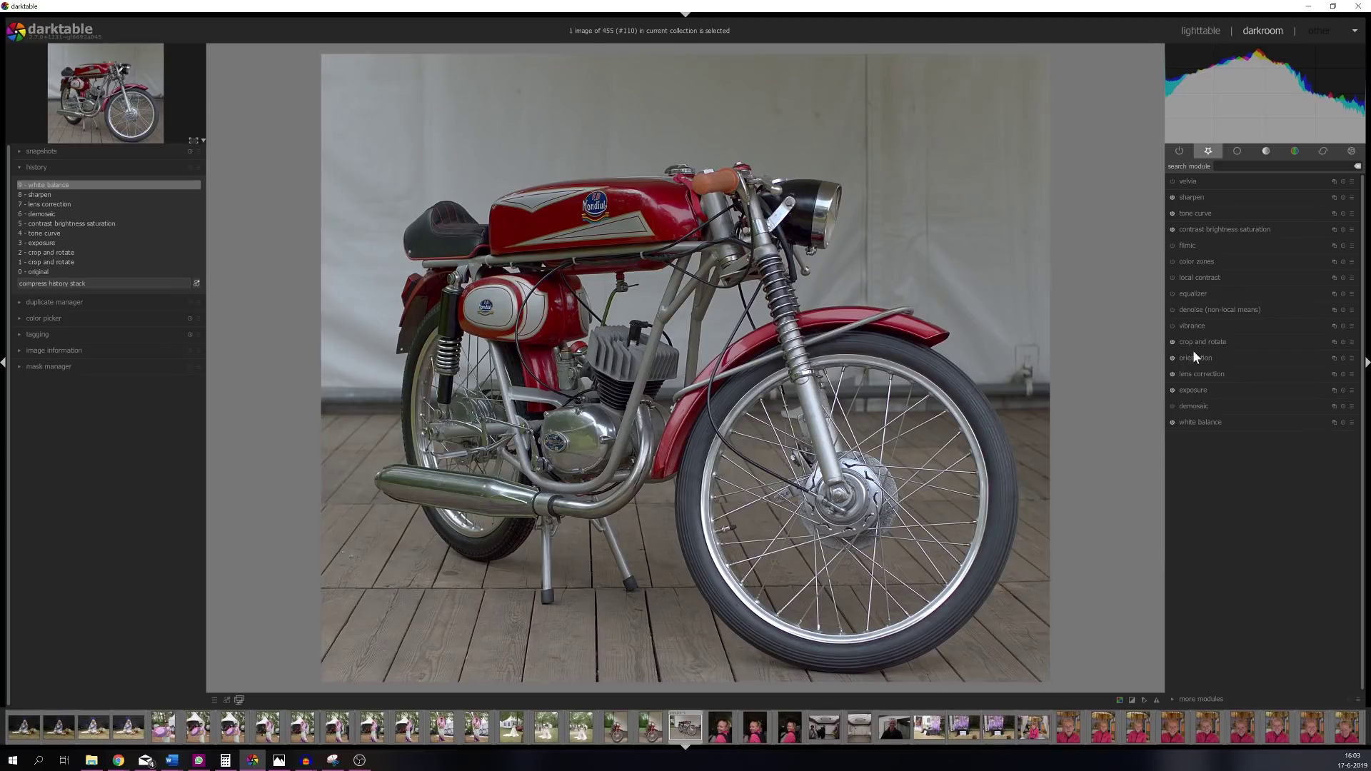
# - Enable local contrast, velvia and vibrance, and set vibrance to 50%
pyautogui.click(1172, 278)
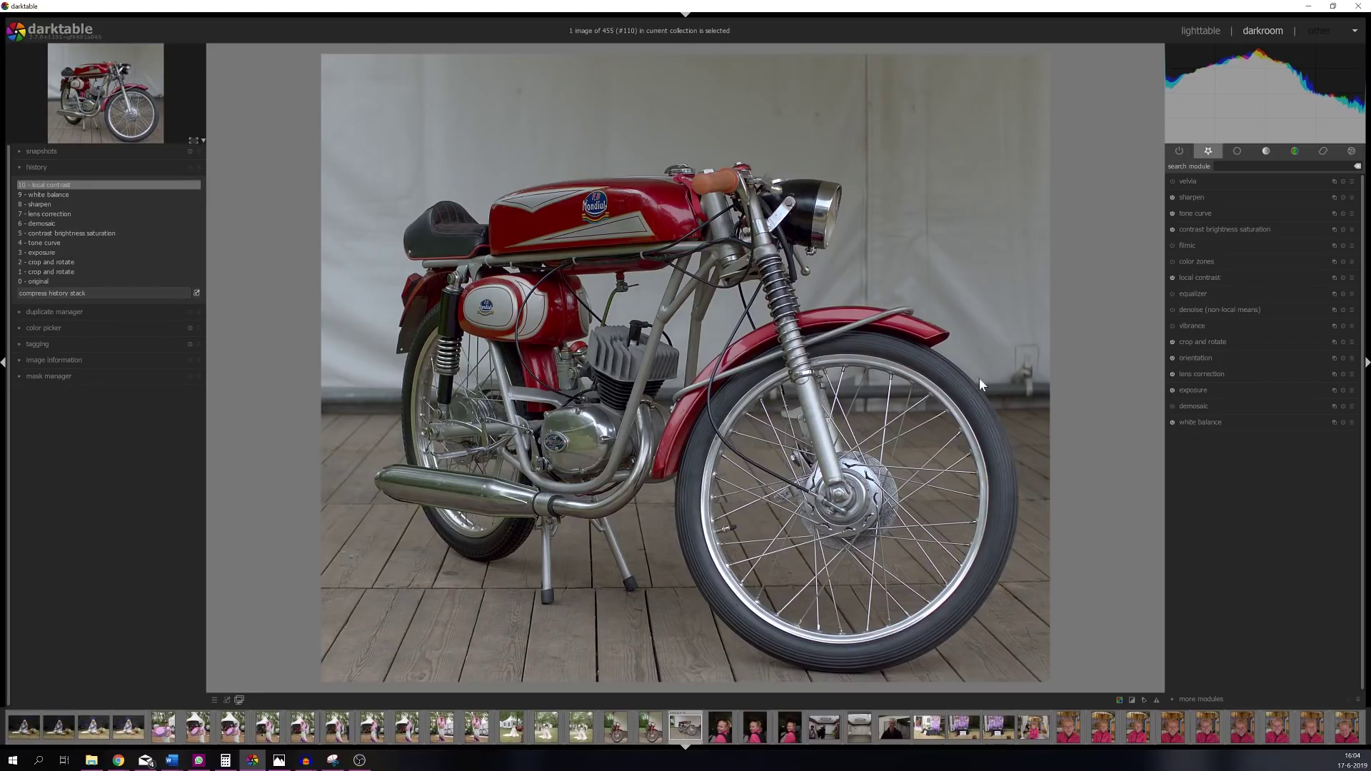
pyautogui.click(1171, 181)
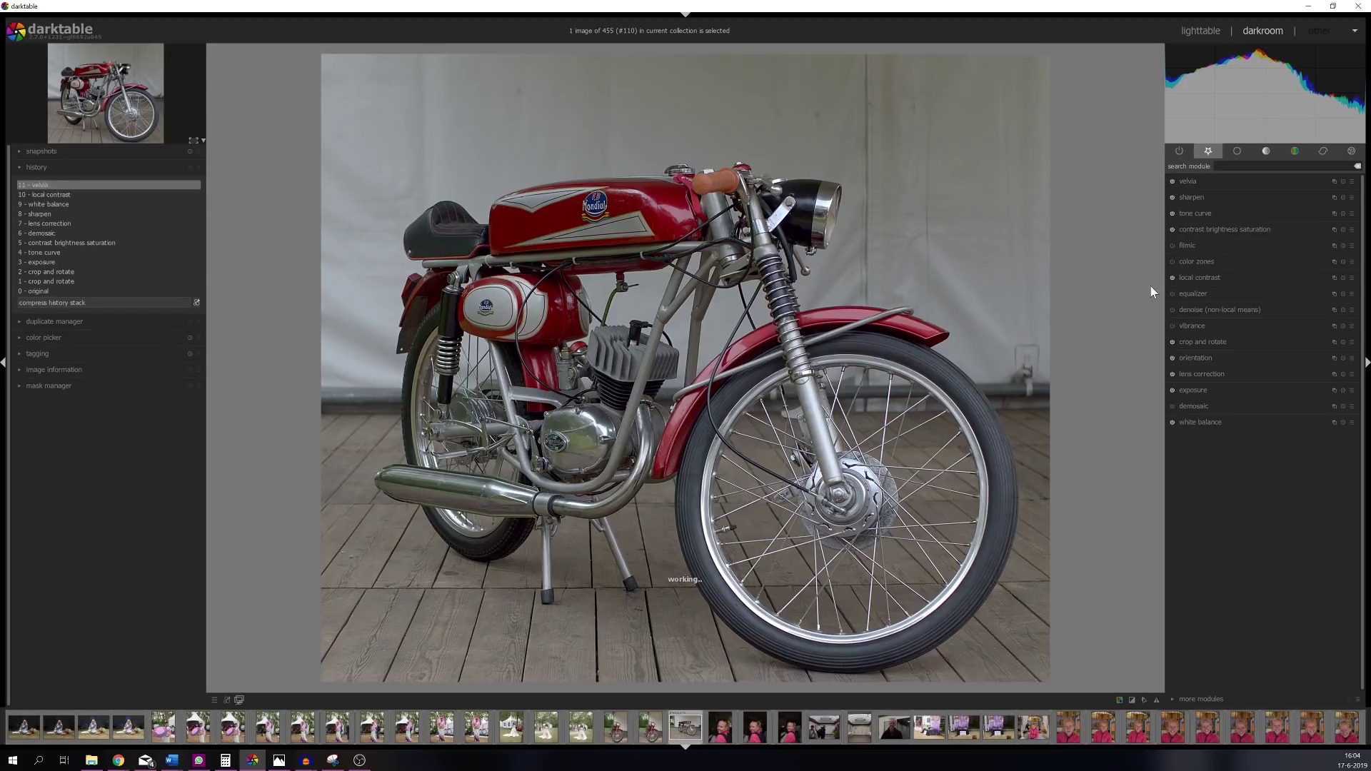
pyautogui.click(1172, 326)
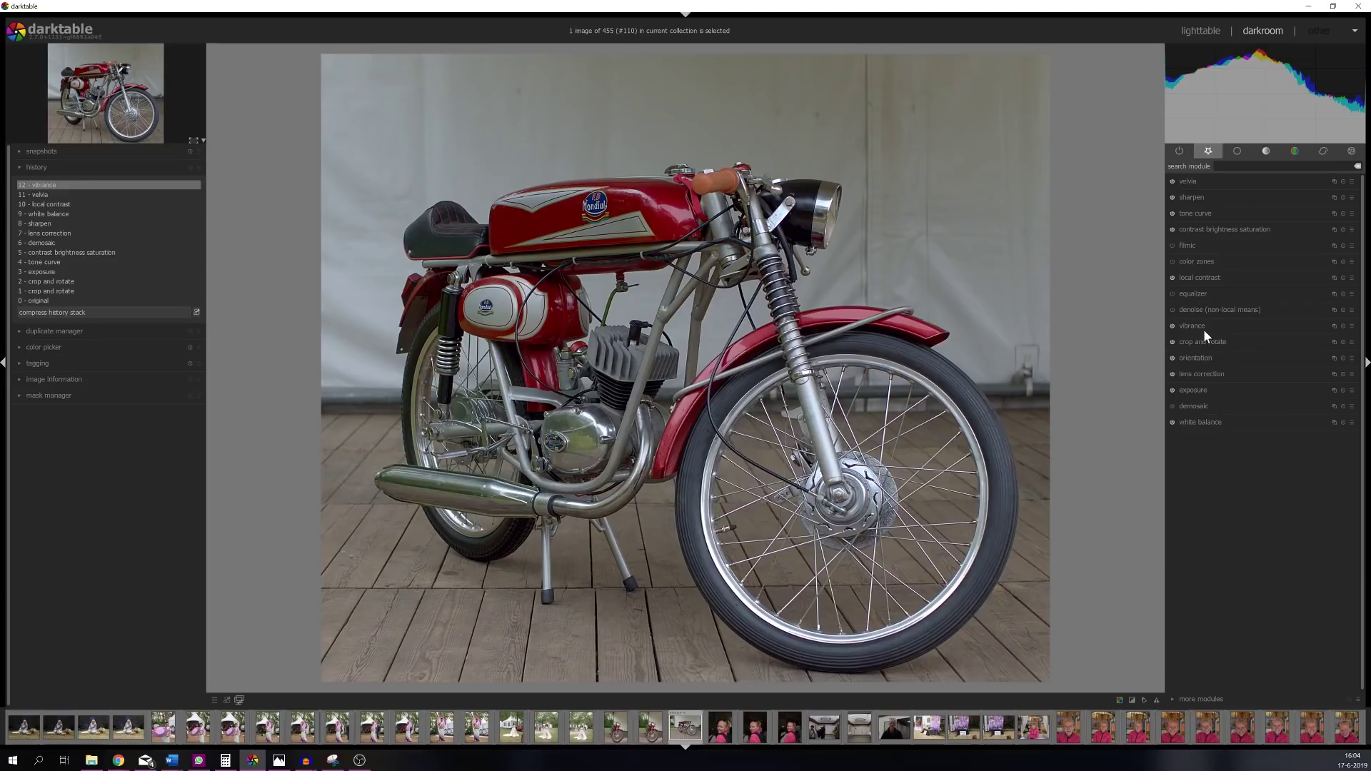
pyautogui.click(1203, 327)
pyautogui.rightClick(1339, 348)
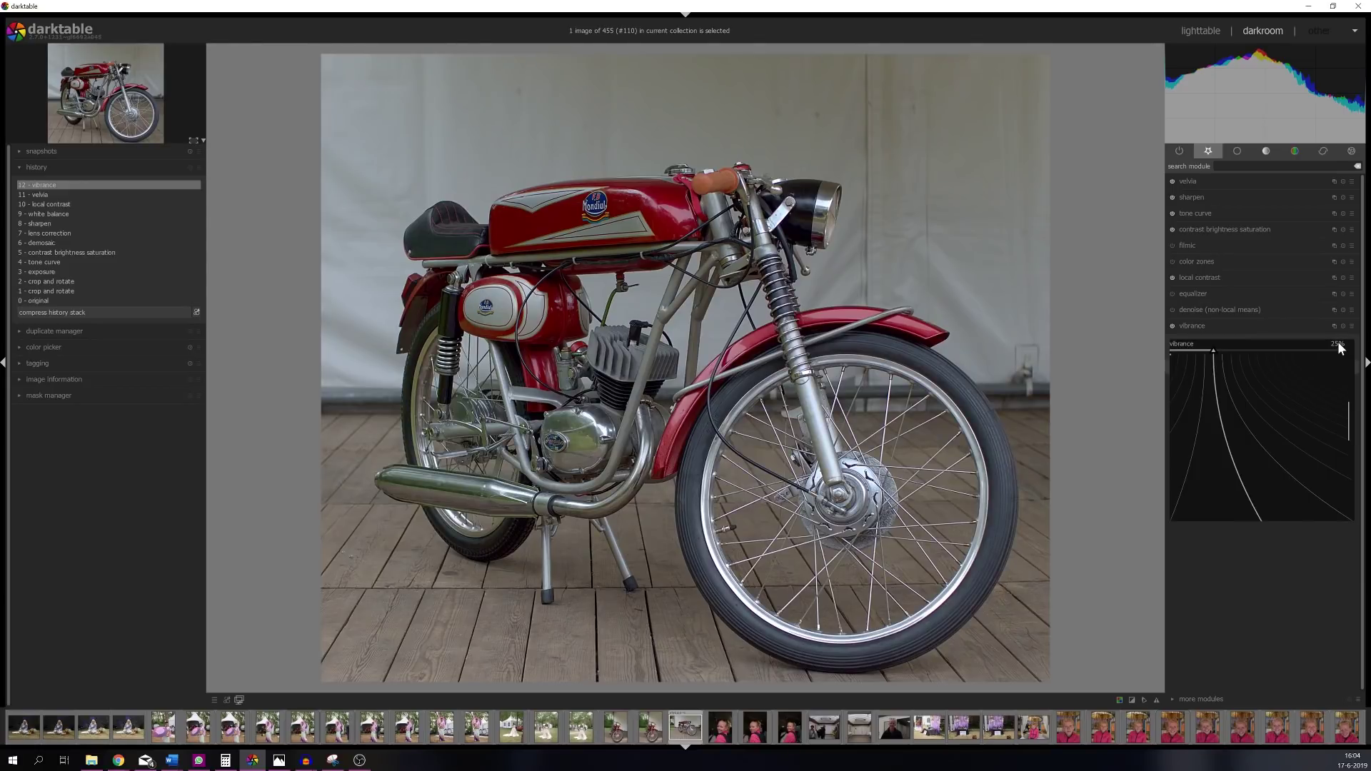
pyautogui.write('50')
pyautogui.press('Escape')
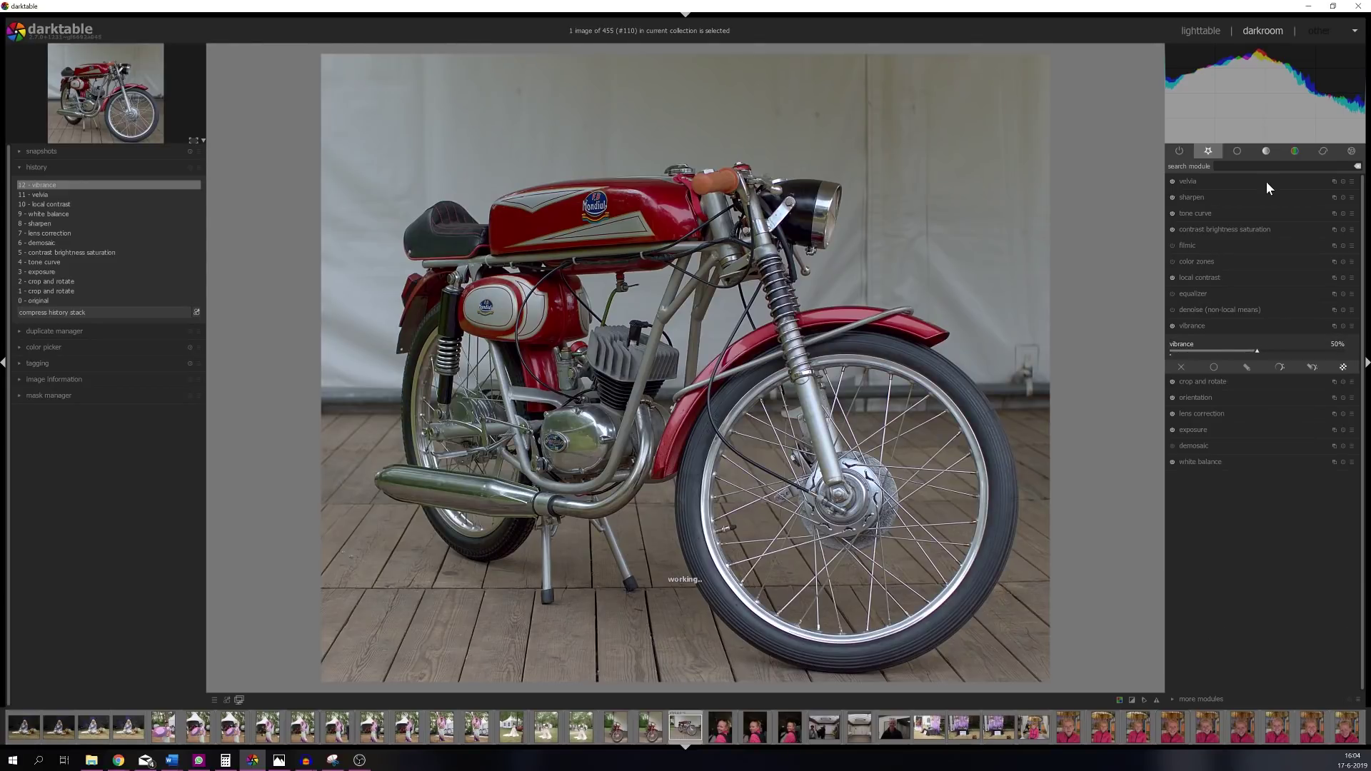
# - Set the velvia saturation strength to 50%
pyautogui.click(1266, 181)
pyautogui.rightClick(1339, 205)
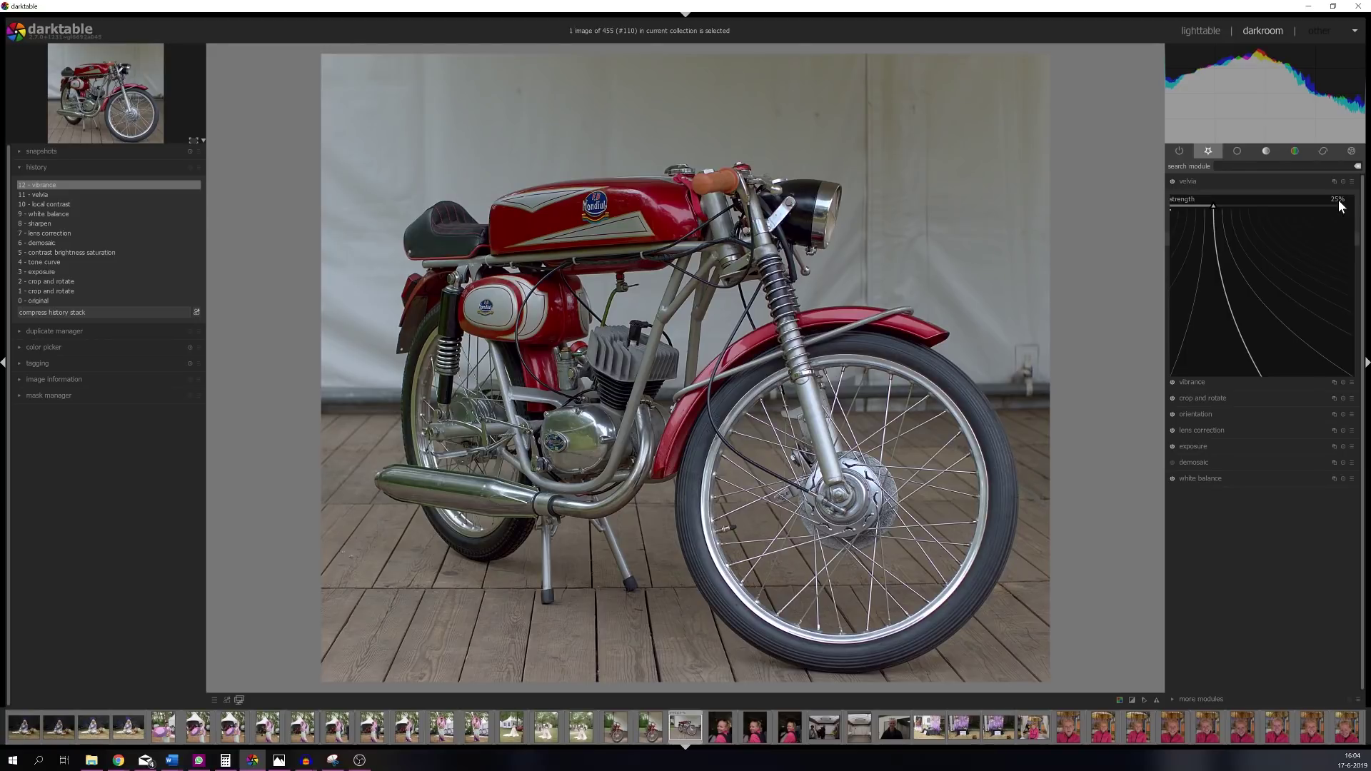
pyautogui.write('50')
pyautogui.press('Return')
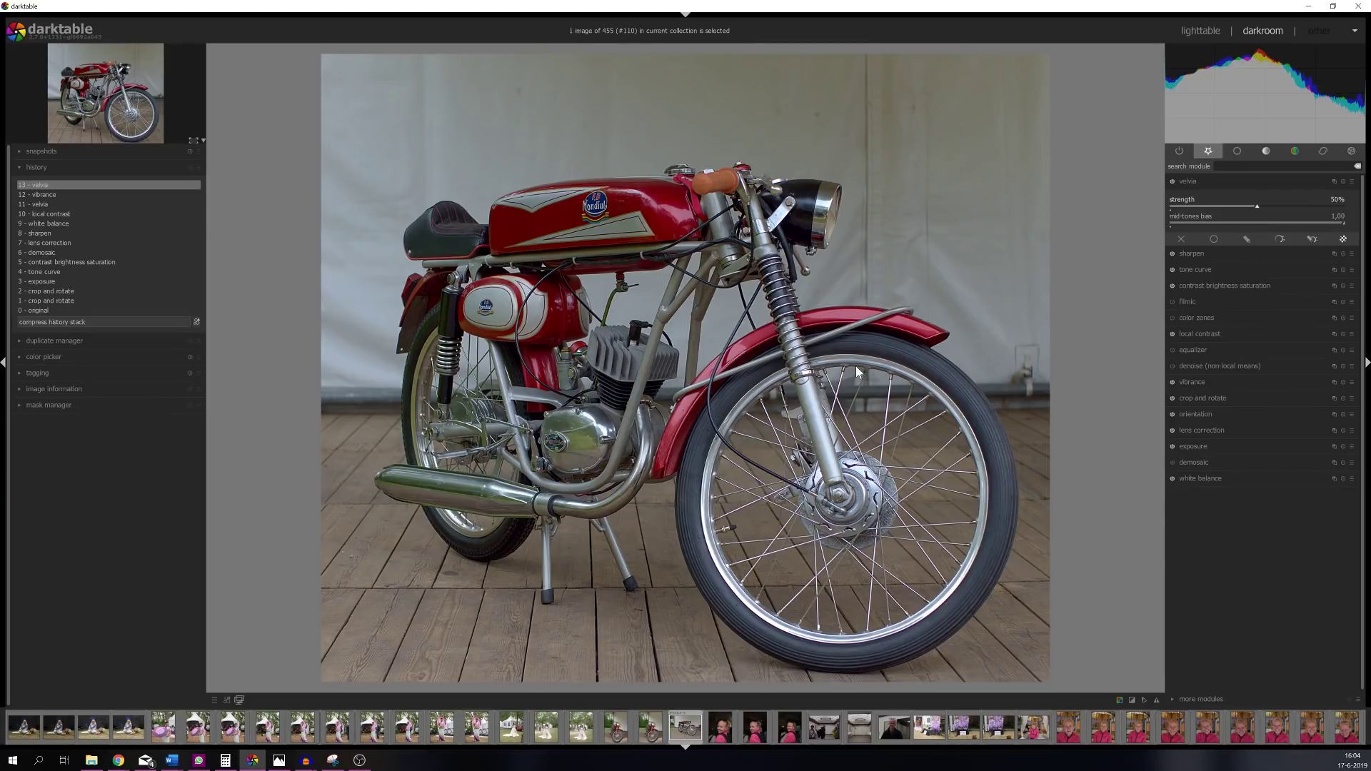
# - Switch on denoise (non-local means) with defaults: patch size 2, strength 50%, chroma 100%
pyautogui.click(1197, 180)
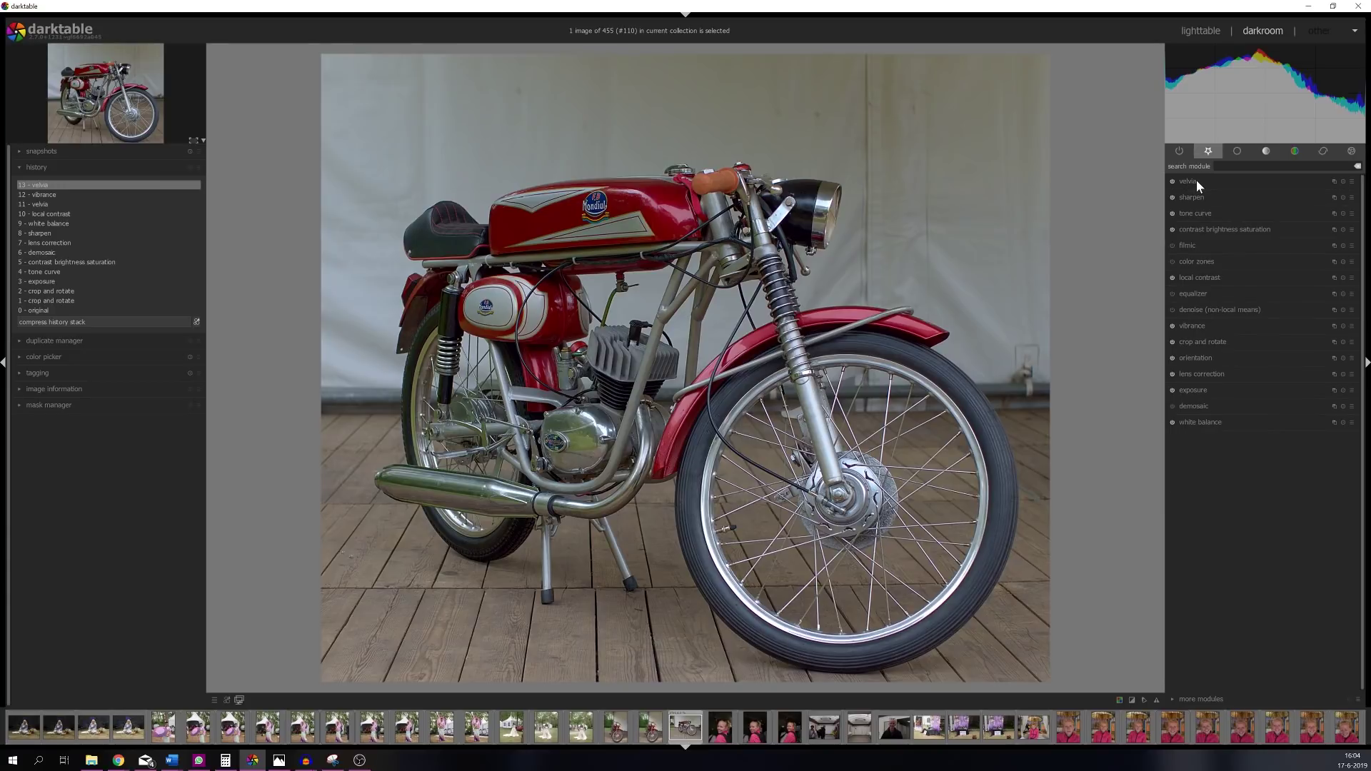
pyautogui.click(1215, 310)
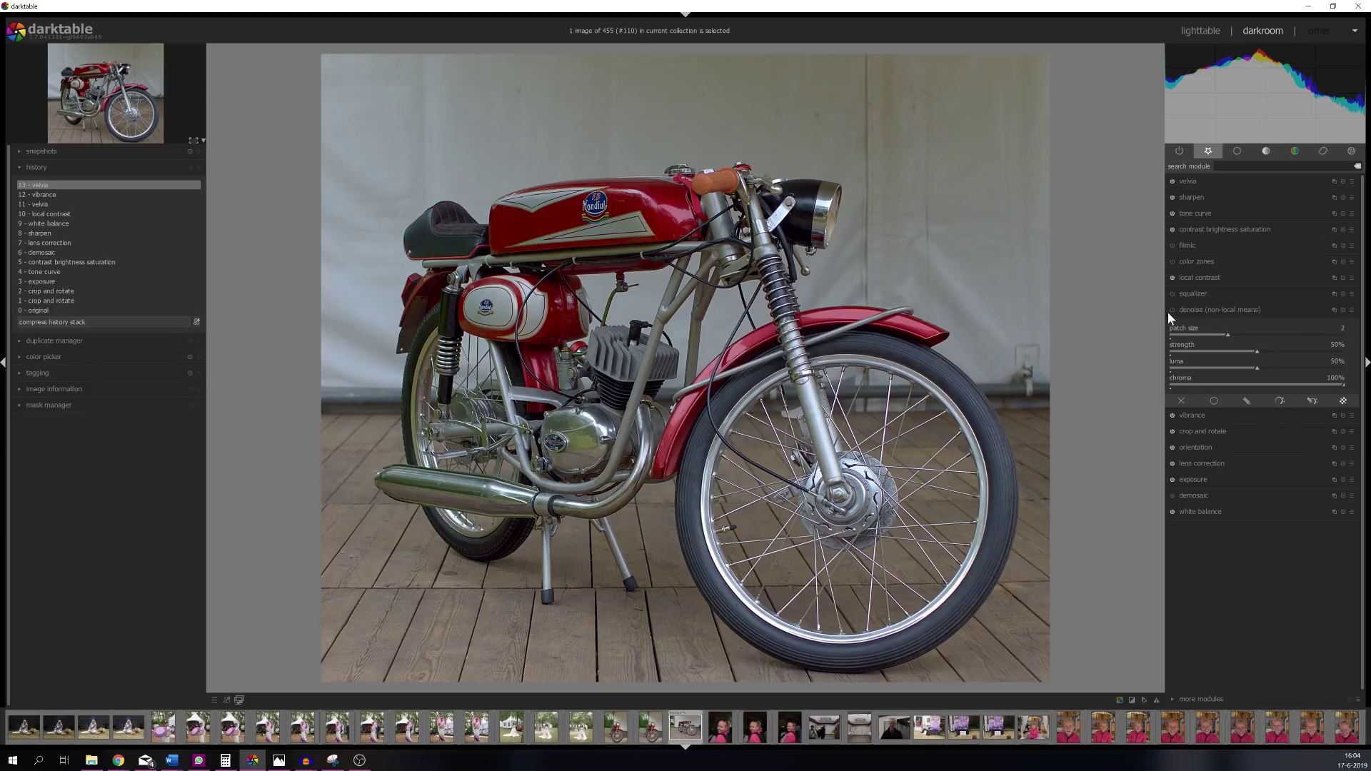
pyautogui.click(1172, 310)
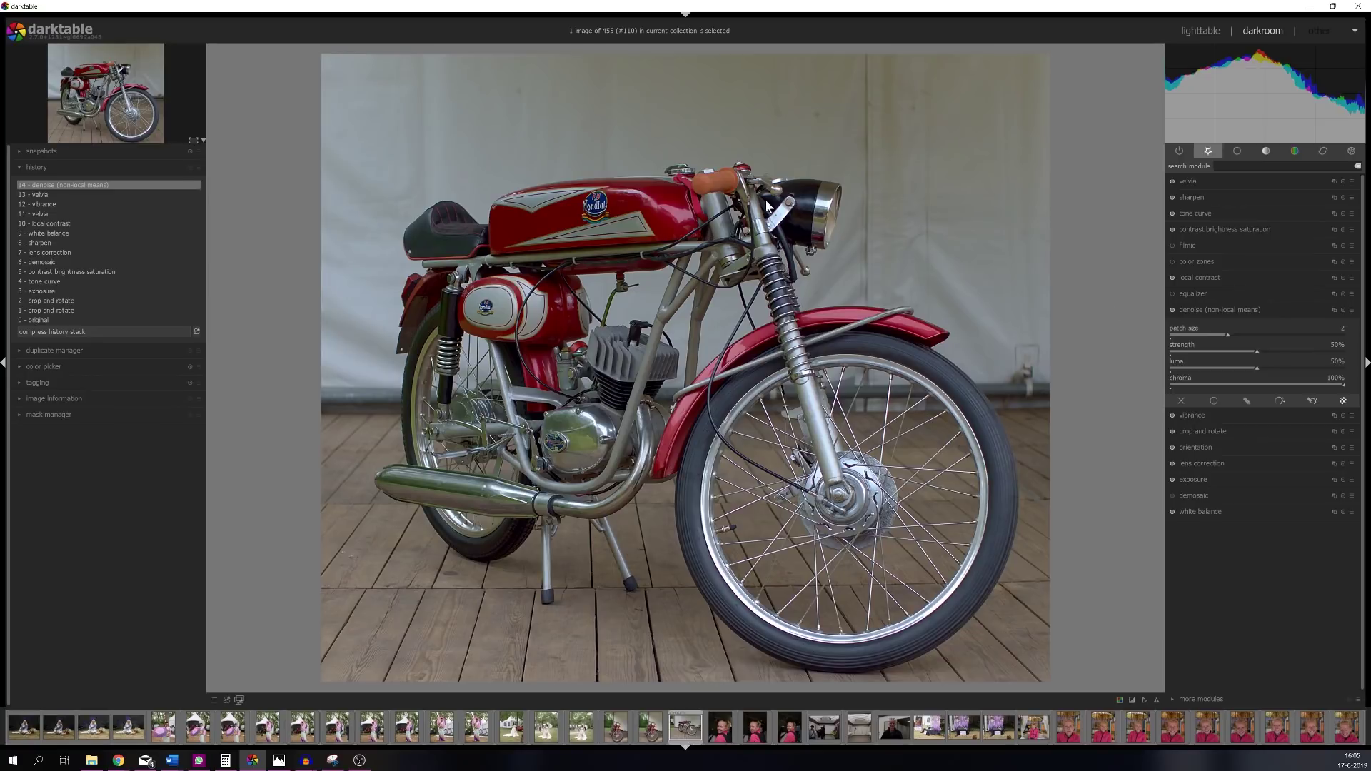
pyautogui.click(1214, 309)
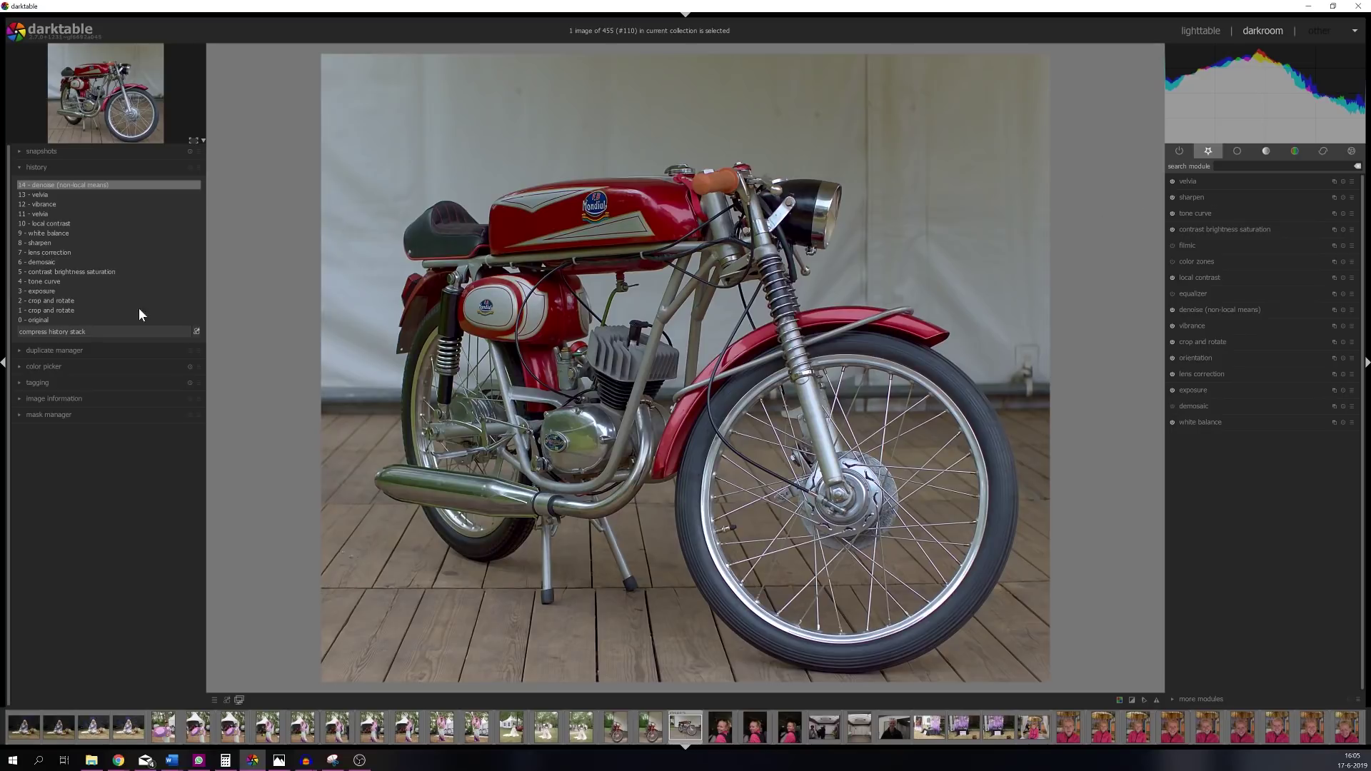
pyautogui.click(32, 317)
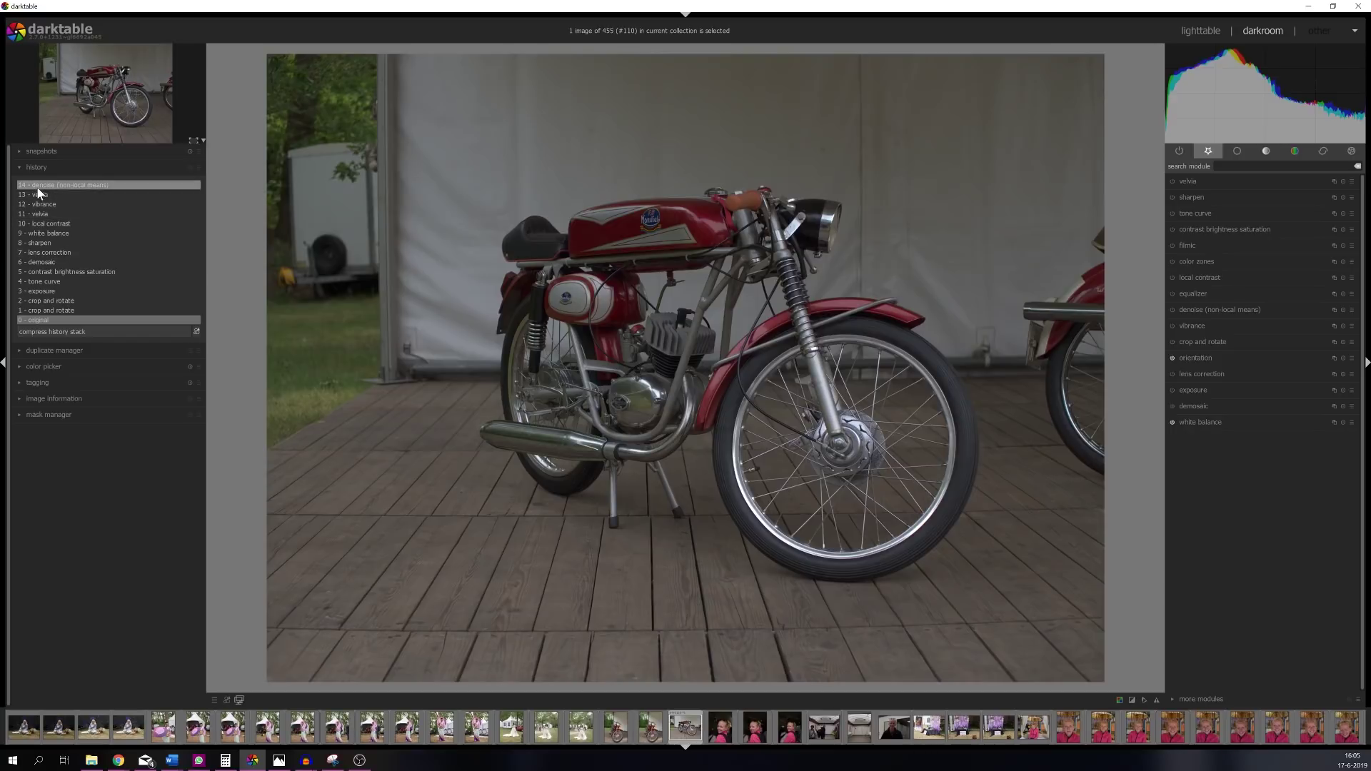
pyautogui.click(106, 183)
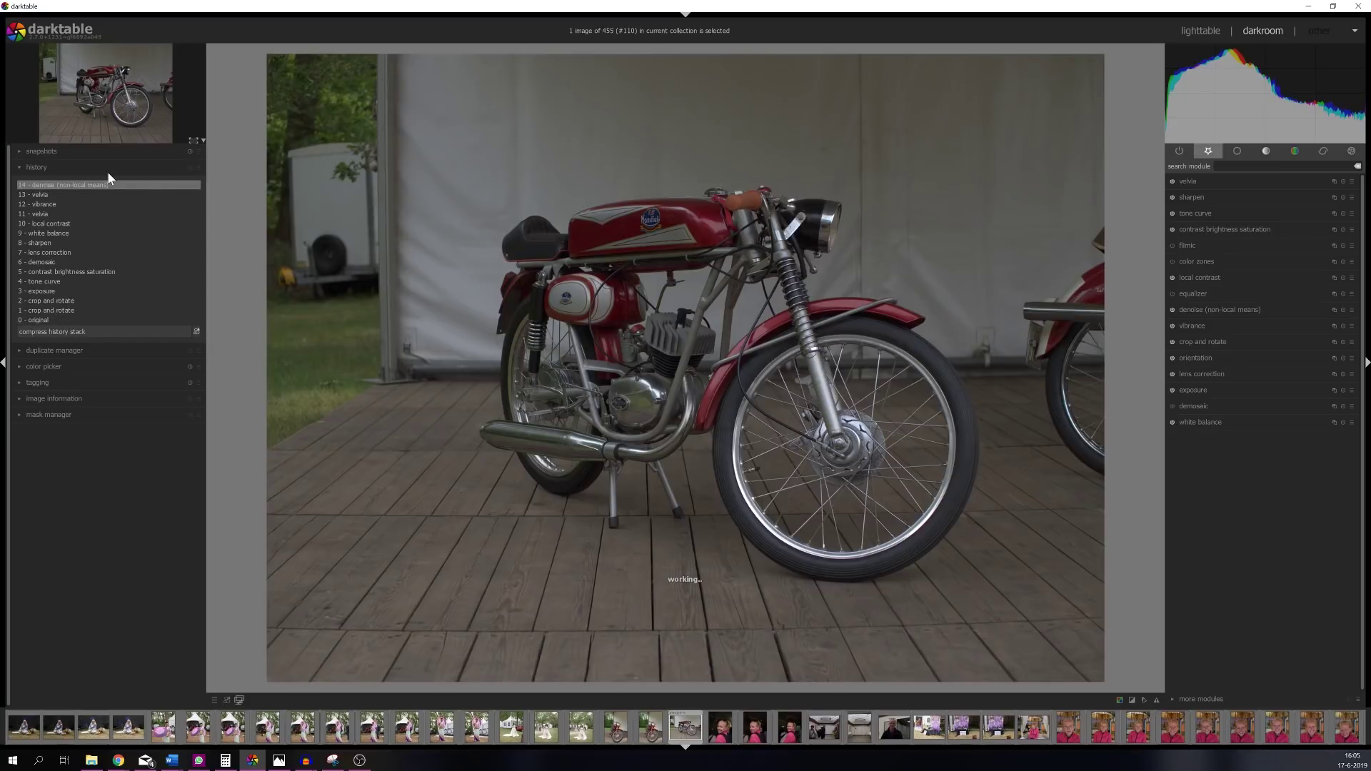